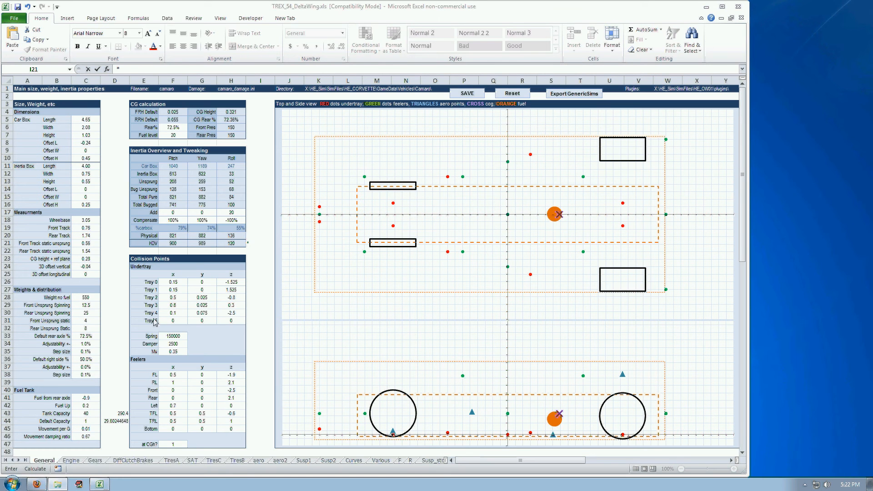
Switch to Firefox, examine the DeltaWing engine's maximum power and torque specifications, and place the page beside the workbook
left_click(39, 485)
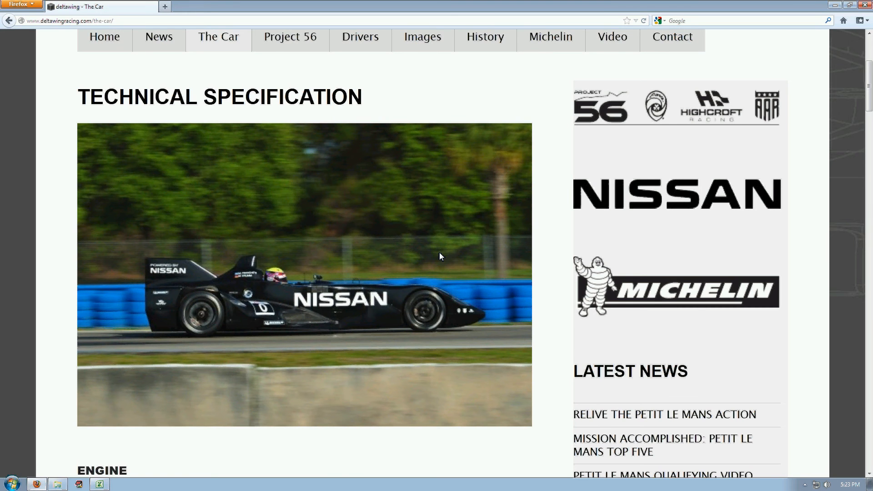
key("ctrl+minus")
key("ctrl+minus")
key("ctrl+minus")
key("ctrl+minus")
key("ctrl+minus")
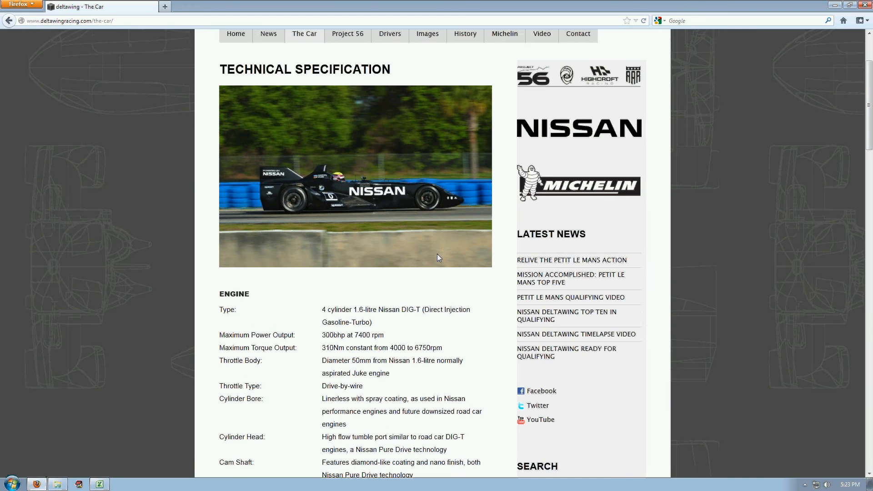
scroll(437, 254, "down", 3)
scroll(437, 264, "down", 2)
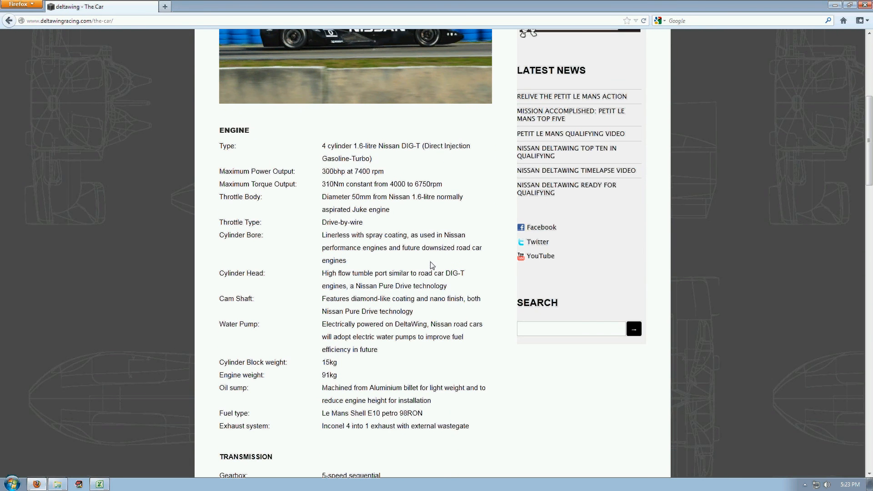
scroll(388, 306, "down", 3)
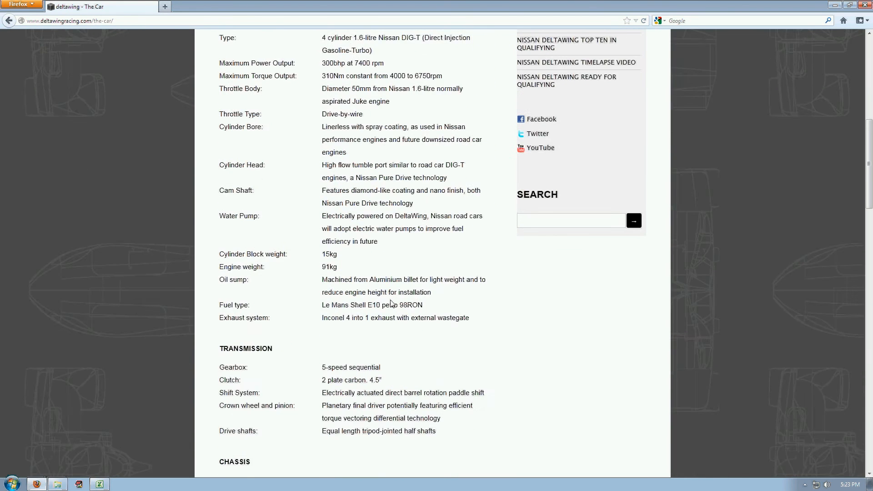
scroll(389, 307, "up", 5)
scroll(389, 306, "down", 1)
scroll(389, 306, "down", 1)
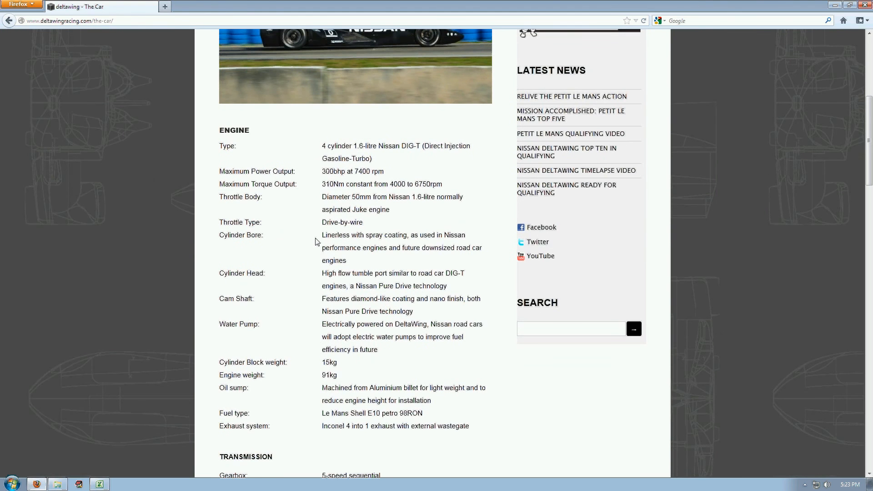
left_click_drag(271, 171, 446, 185)
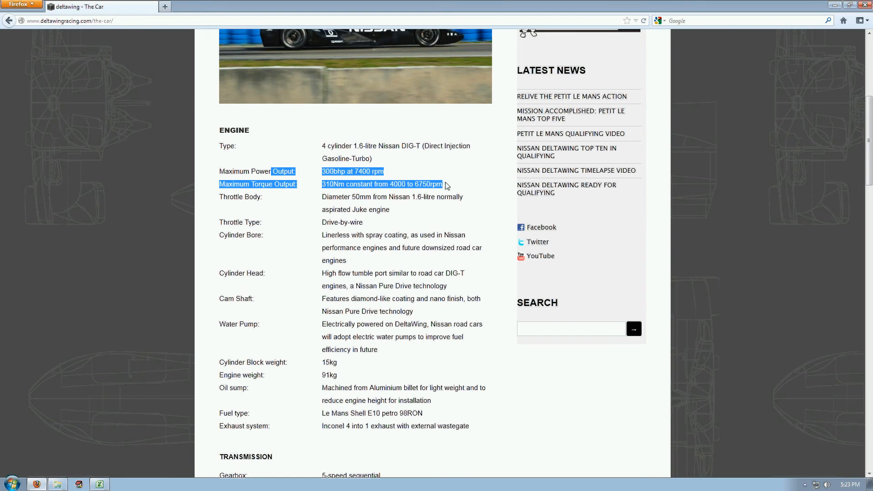
left_click(850, 6)
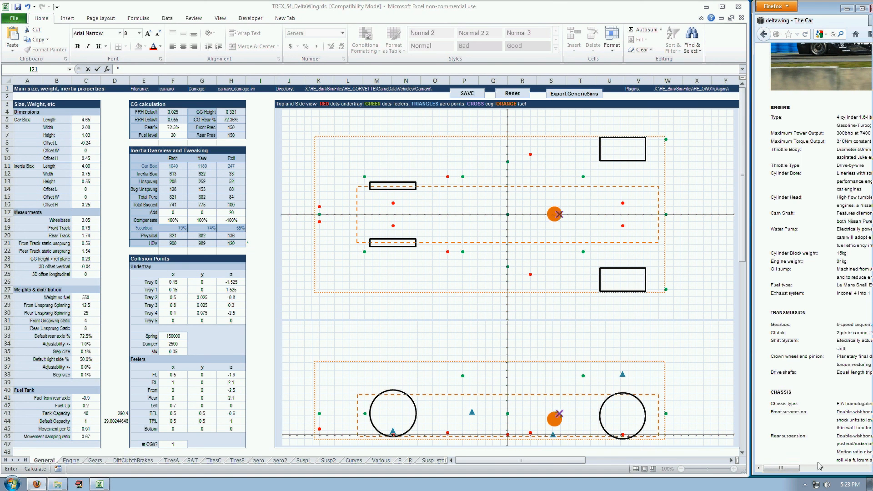
left_click_drag(784, 468, 798, 468)
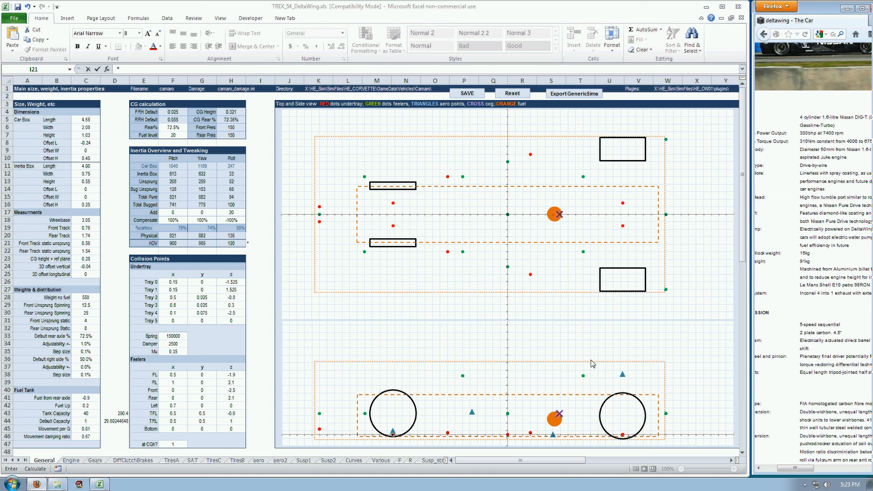
Go to the Engine sheet and set the engine inertia to 0.1
left_click(72, 461)
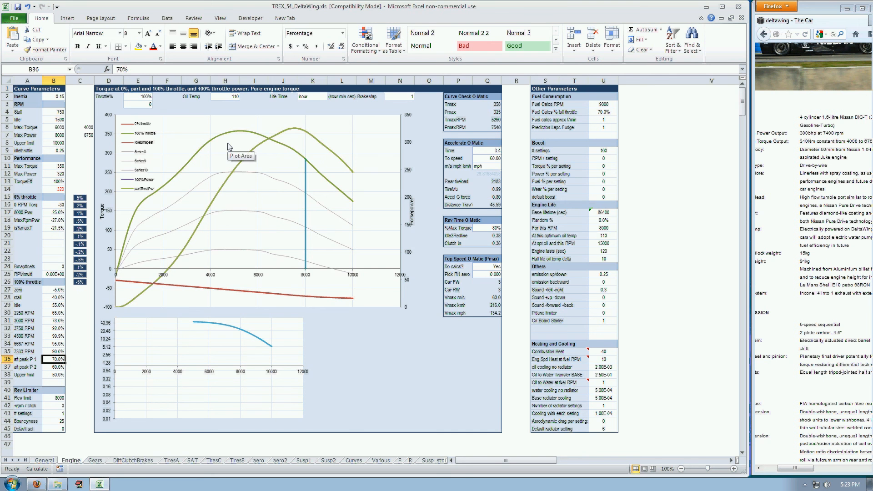
left_click(51, 98)
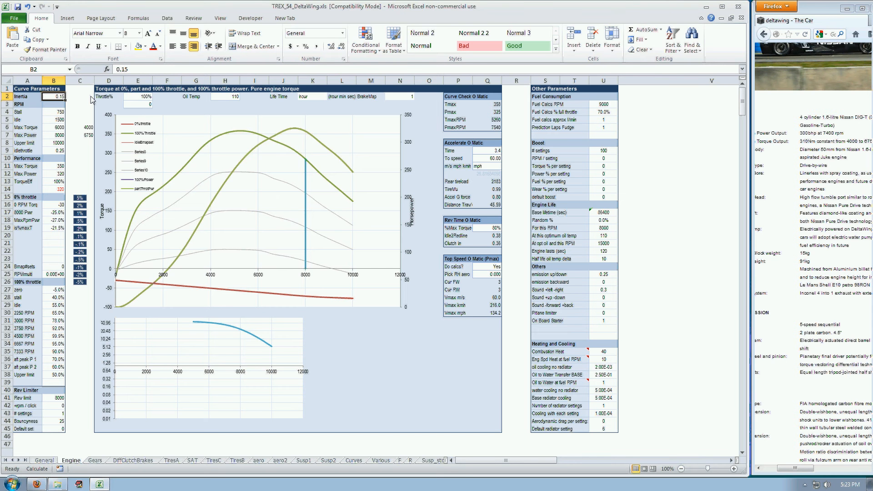
type("0.1")
key("Return")
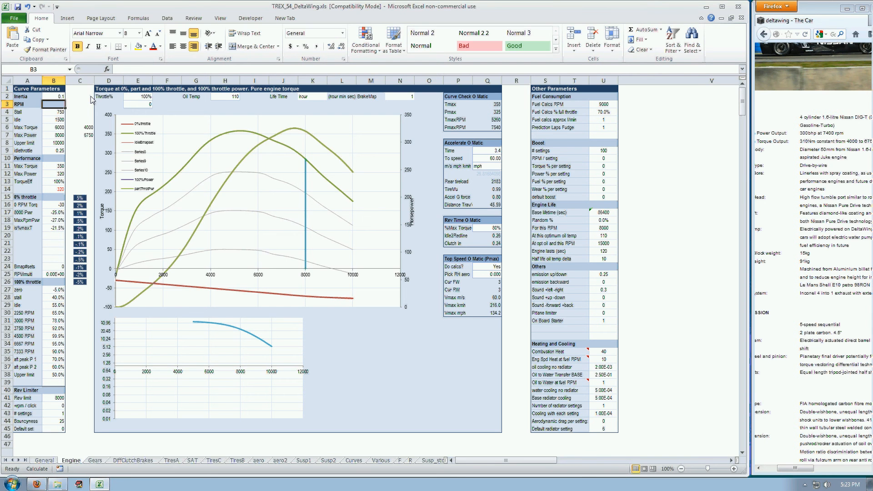
Average the 4000 and 6750 rpm torque limits in cell C8 with the formula =average(C6:C7)
key("Down")
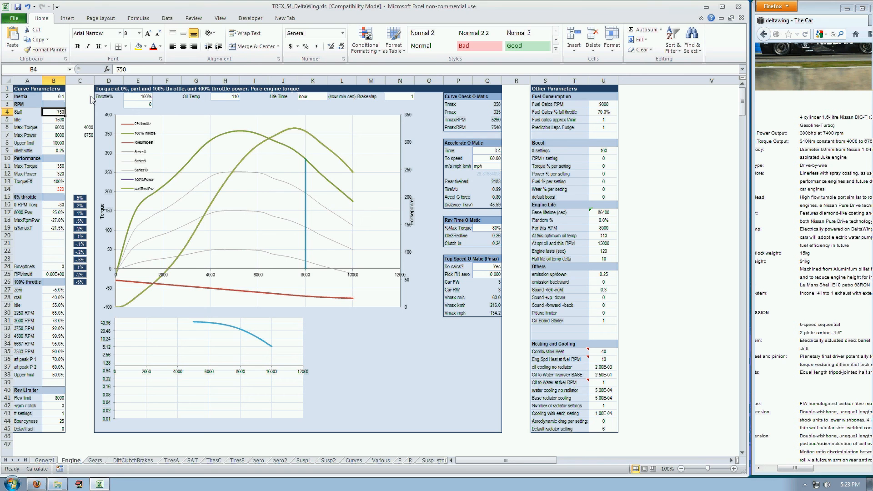
key("Down")
key("Down")
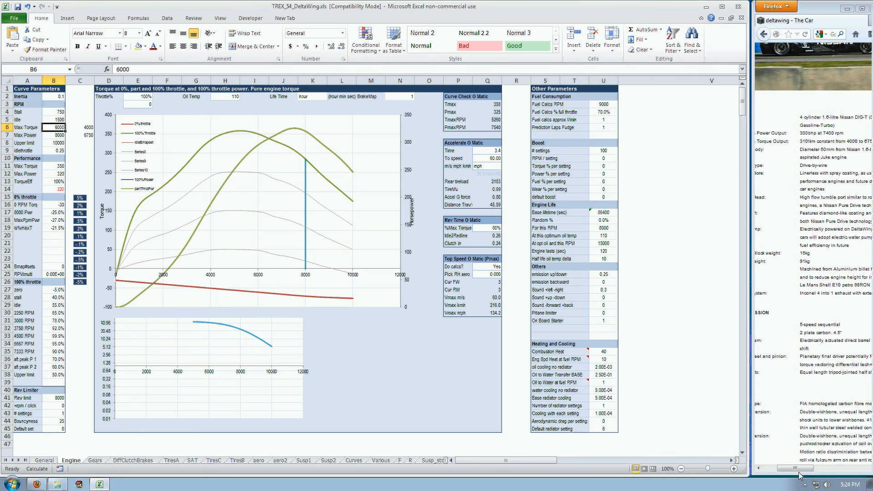
left_click_drag(800, 473, 807, 475)
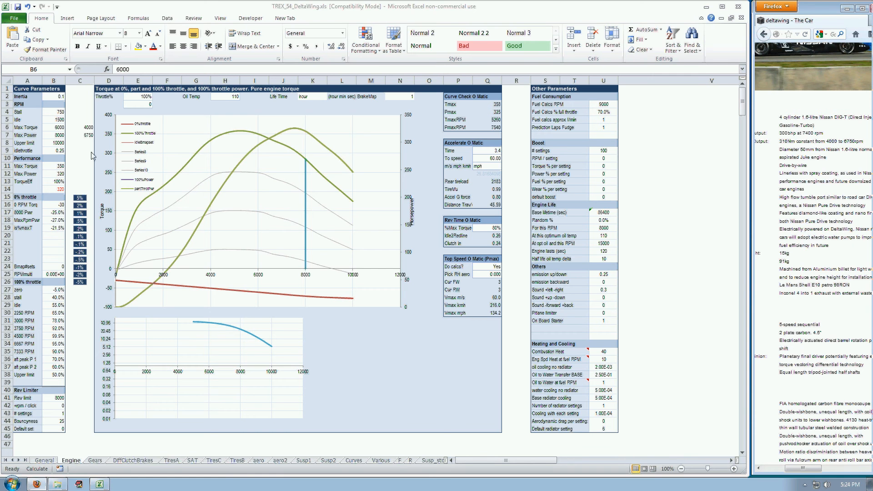
left_click(82, 127)
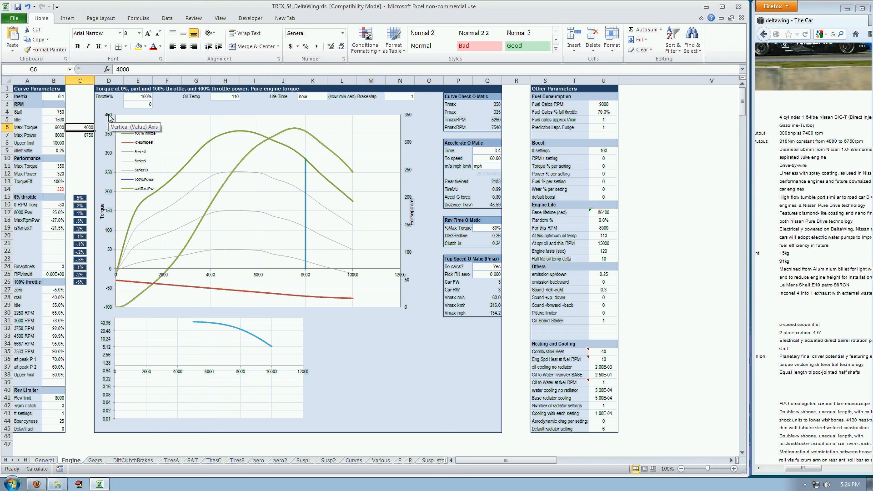
key("Down")
key("Down")
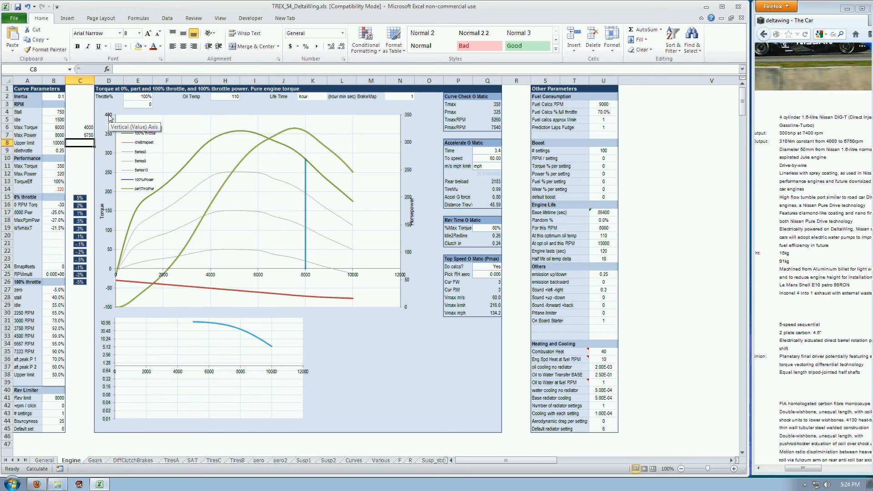
type("=")
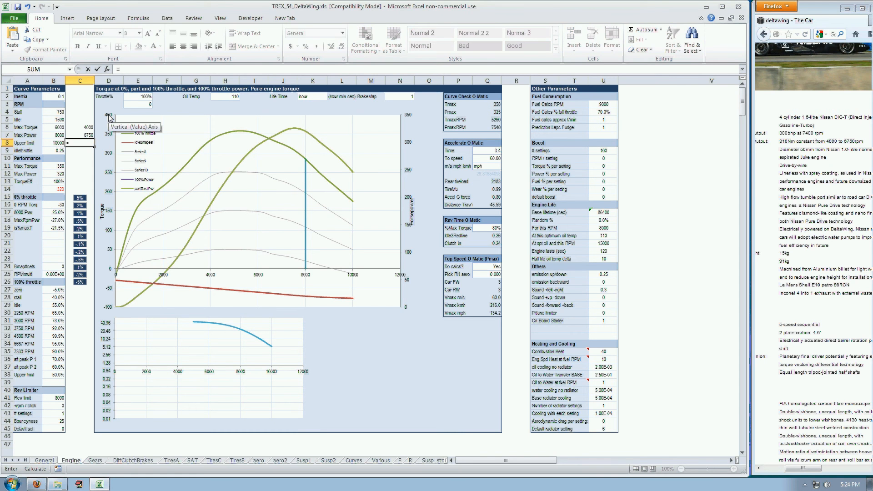
type("average(")
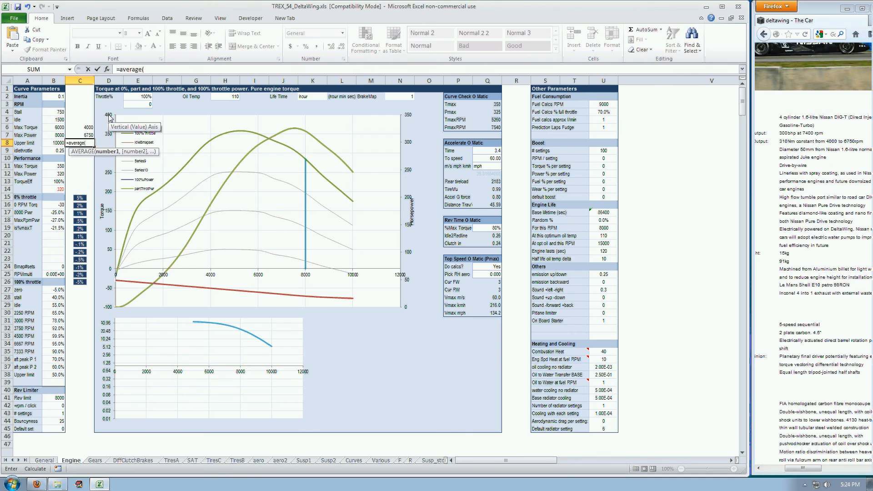
left_click_drag(81, 128, 83, 136)
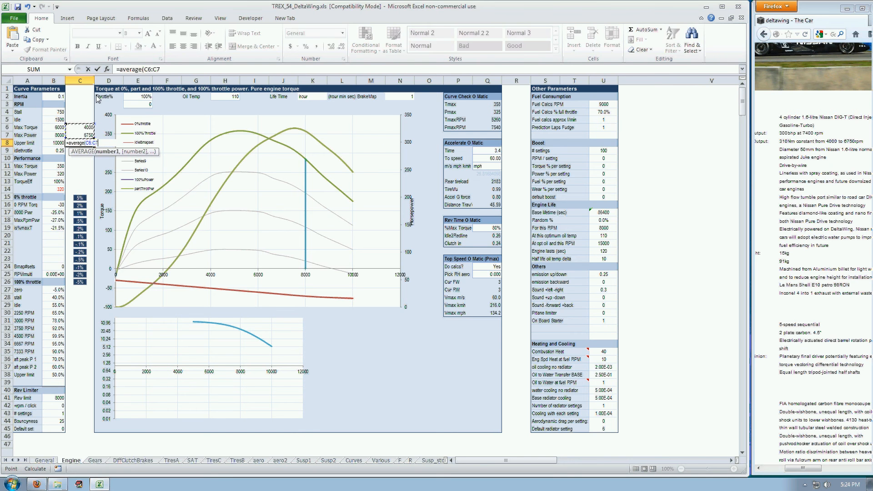
key("Return")
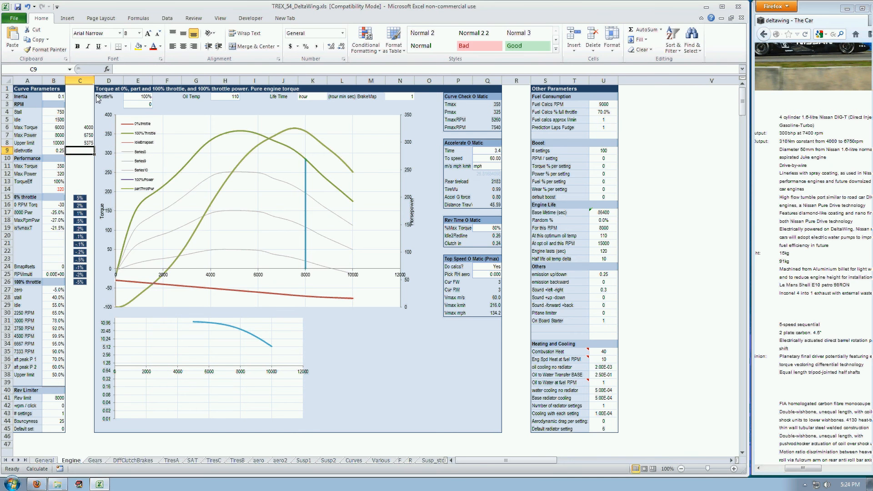
Set the Max Torque RPM in cell B6 to 5375
key("Left")
key("Up")
key("Up")
key("Up")
type("5375")
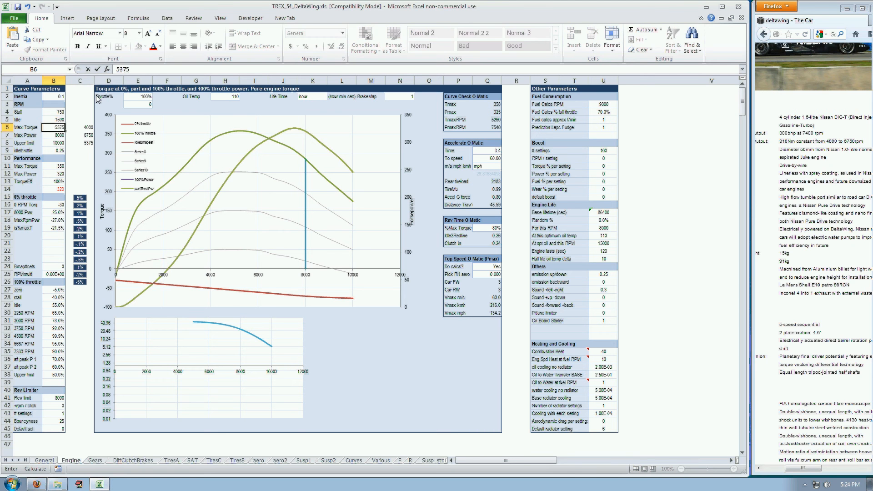
key("ctrl+Return")
Set the Max Power RPM to 7400 and the upper RPM limit to 9000
key("Down")
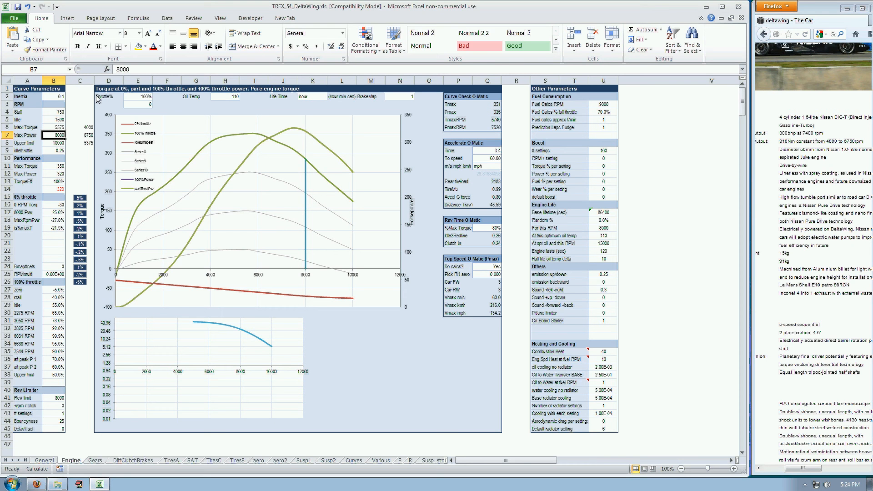
type("7400")
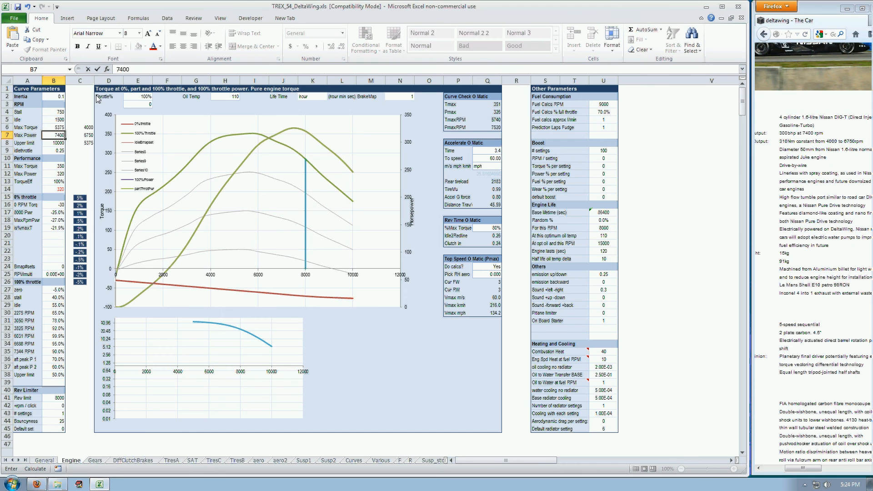
key("Return")
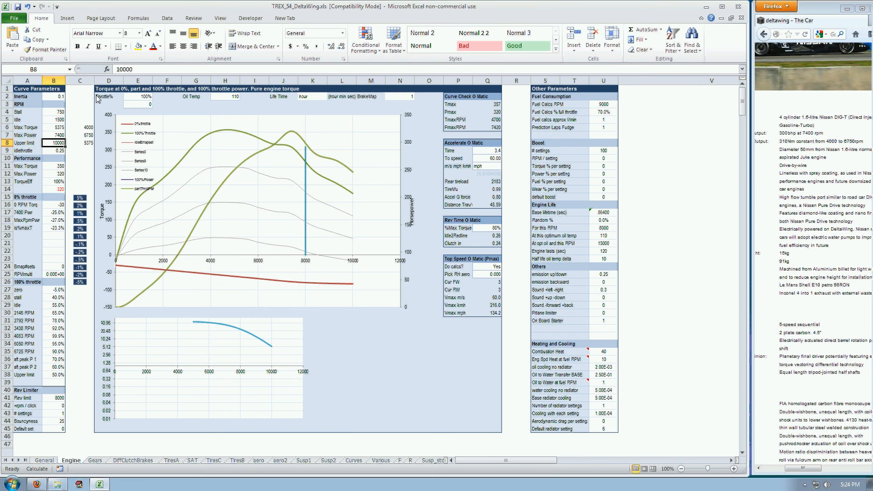
type("9000")
key("Return")
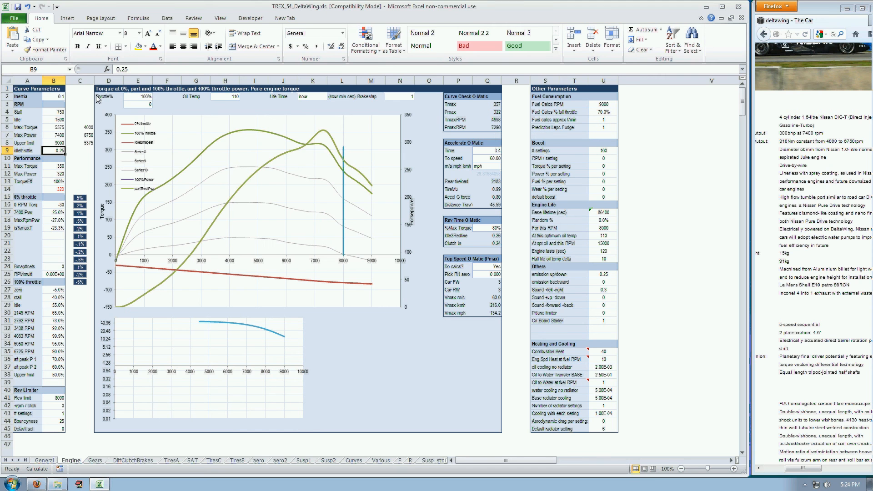
Set the Performance section's Max Torque to 310 and Max Power to 300
key("Up")
key("Down")
key("Down")
key("Down")
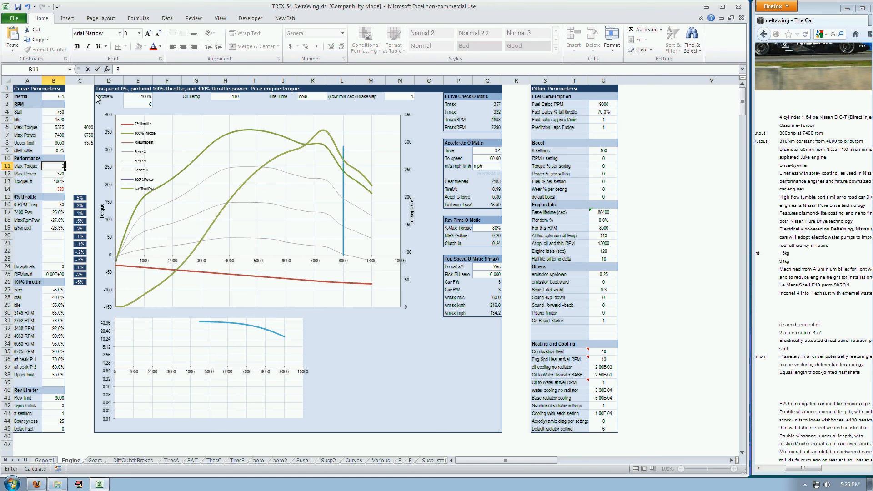
type("310")
key("Return")
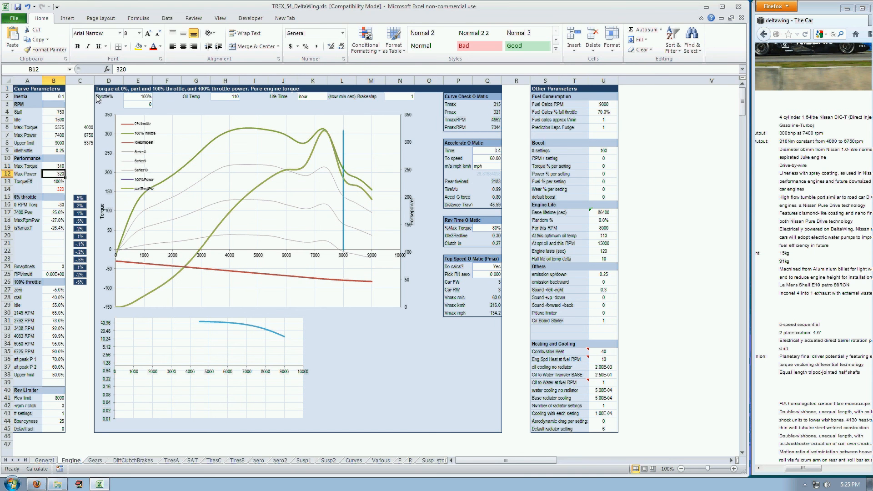
type("300")
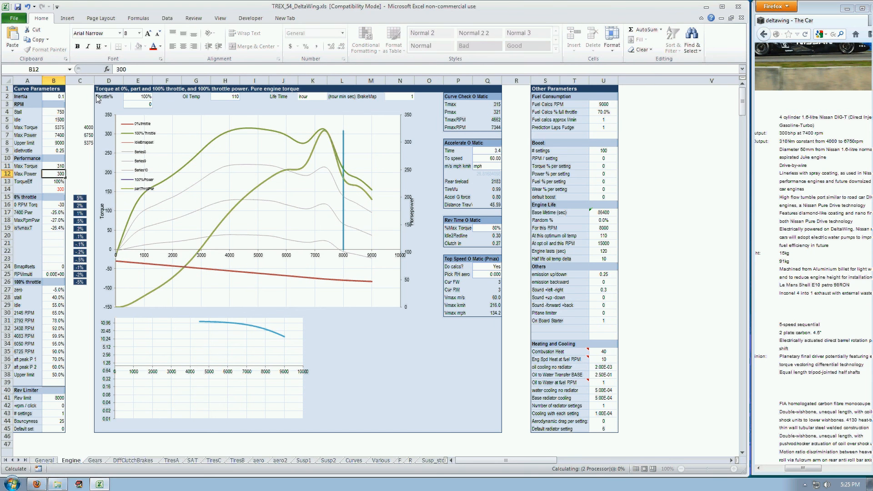
key("Return")
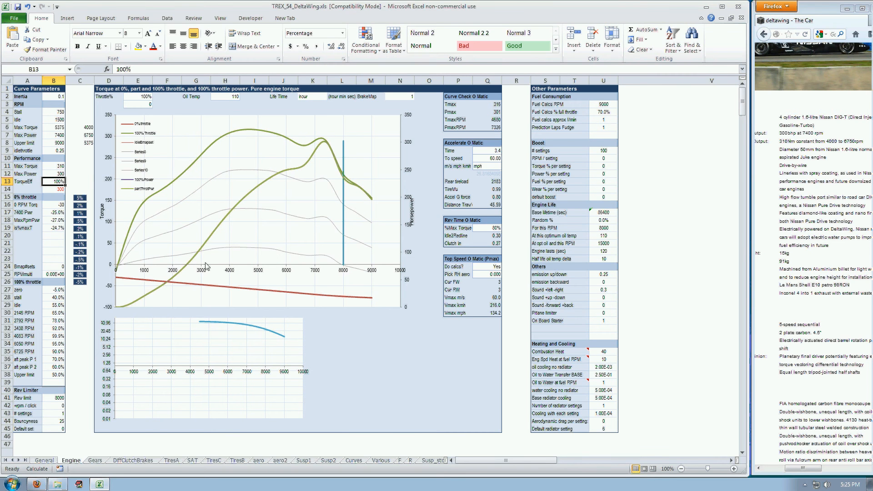
Set the 4083 RPM point of the 100% throttle curve to 99.5%
left_click_drag(51, 291, 54, 376)
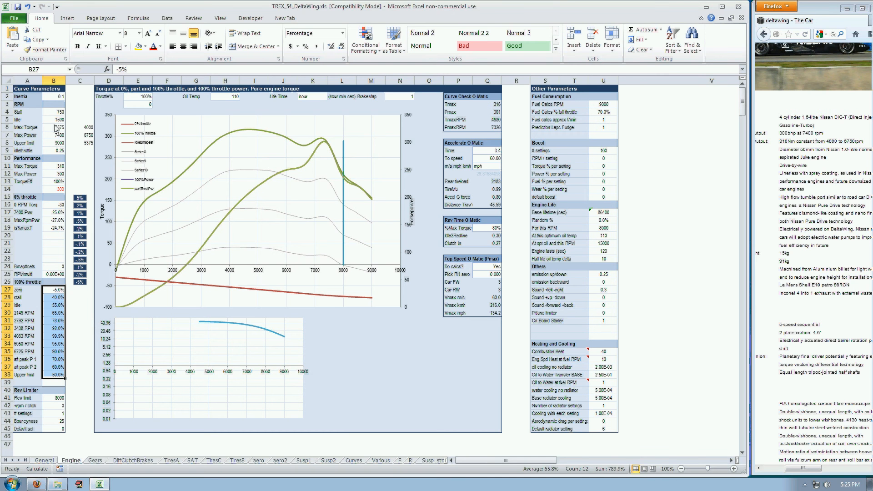
left_click_drag(56, 114, 60, 143)
left_click_drag(18, 290, 53, 376)
left_click(52, 368)
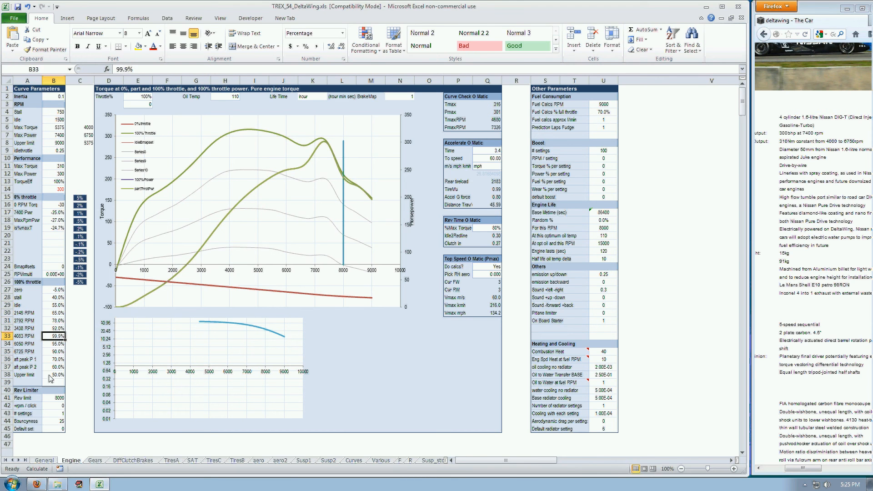
left_click(50, 329)
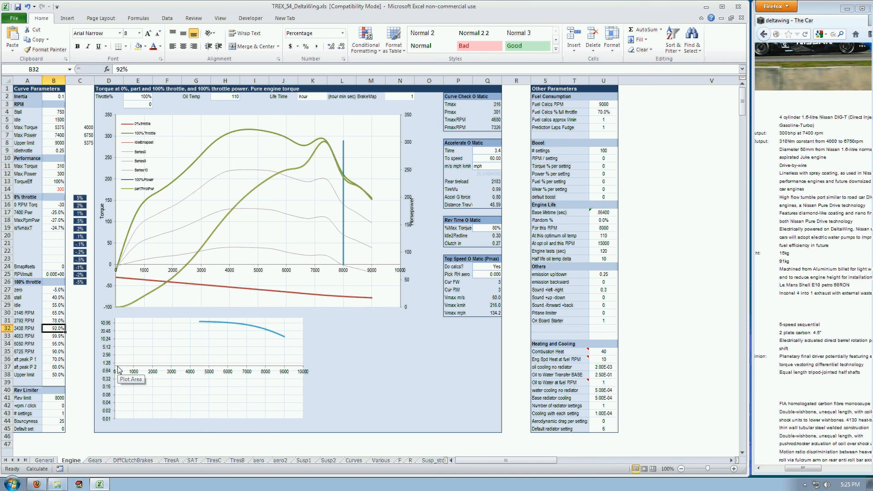
key("Down")
type("99.5")
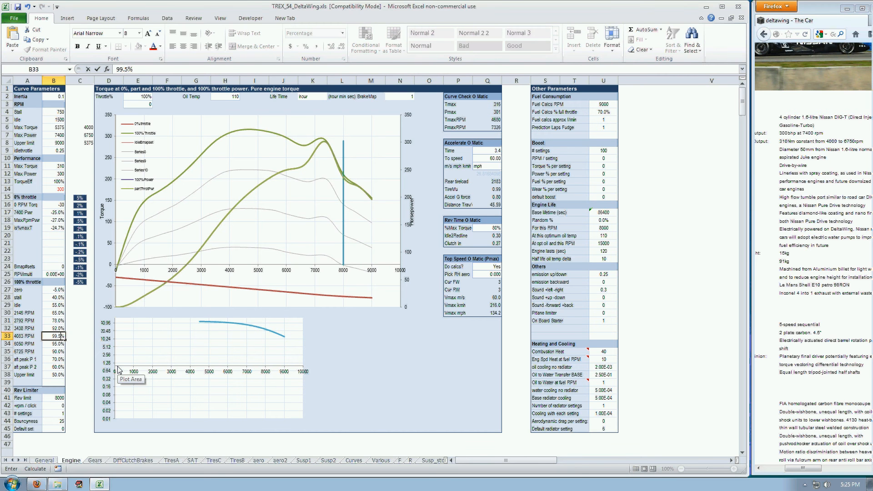
key("Return")
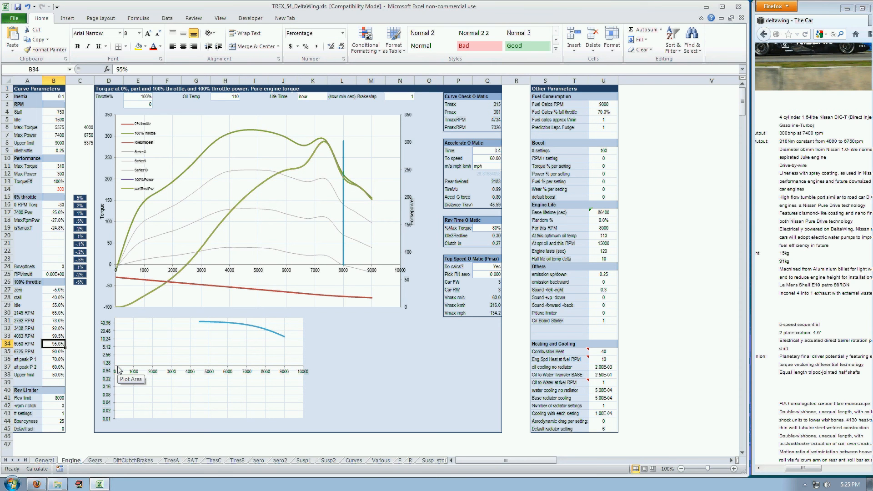
Set the 6725 RPM point of the 100% throttle curve to 99.5%
key("Down")
type("99.5")
key("Up")
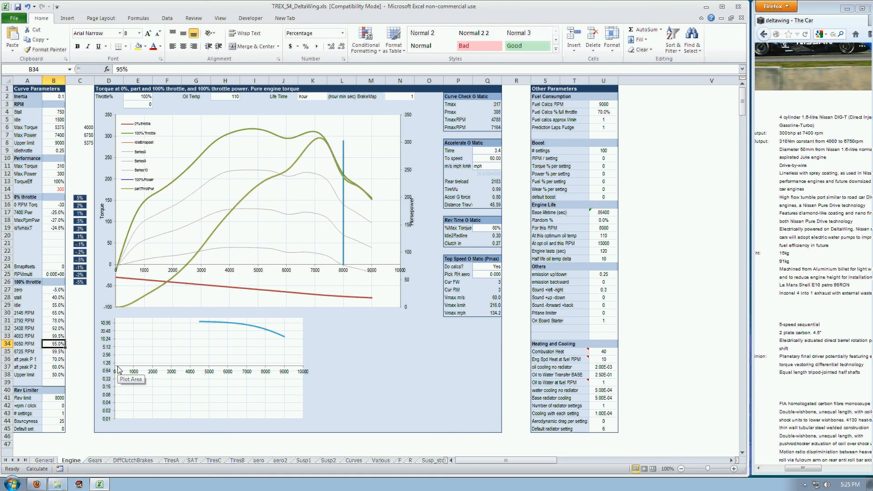
Set the 6050 RPM point of the 100% throttle curve to 99.9% and check the Curve Check O Matic results
type("99.9")
key("Return")
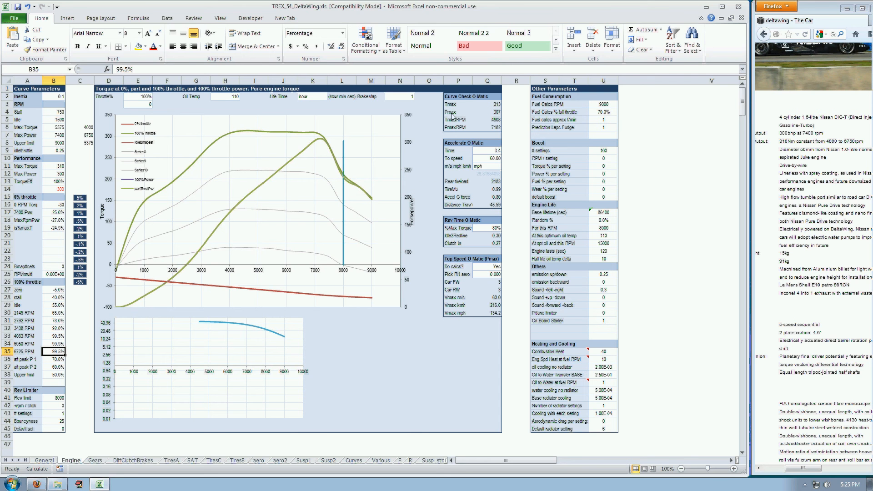
left_click_drag(456, 107, 479, 127)
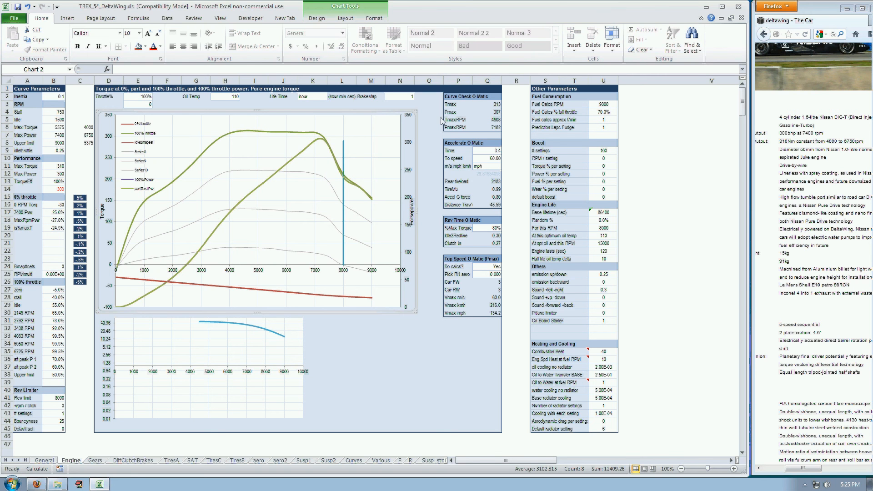
left_click(360, 339)
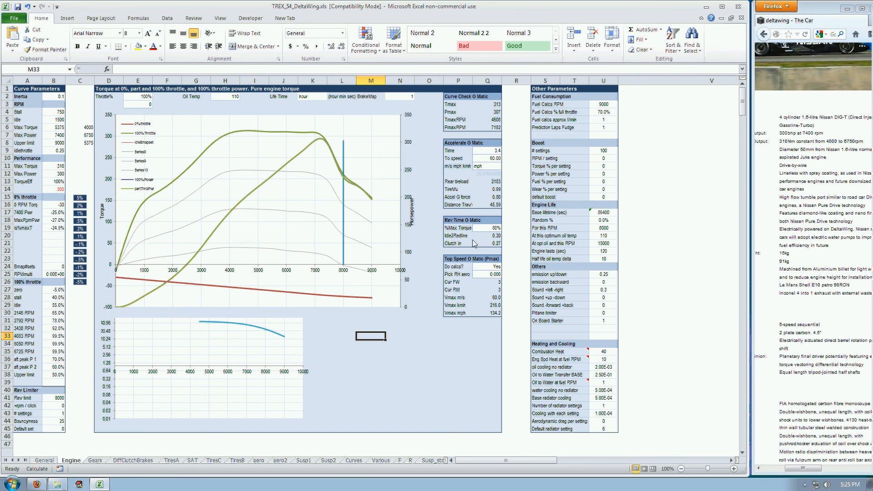
Try 75% and 80% for the aft peak P 1 point of the 100% throttle curve
left_click(53, 360)
type("75%")
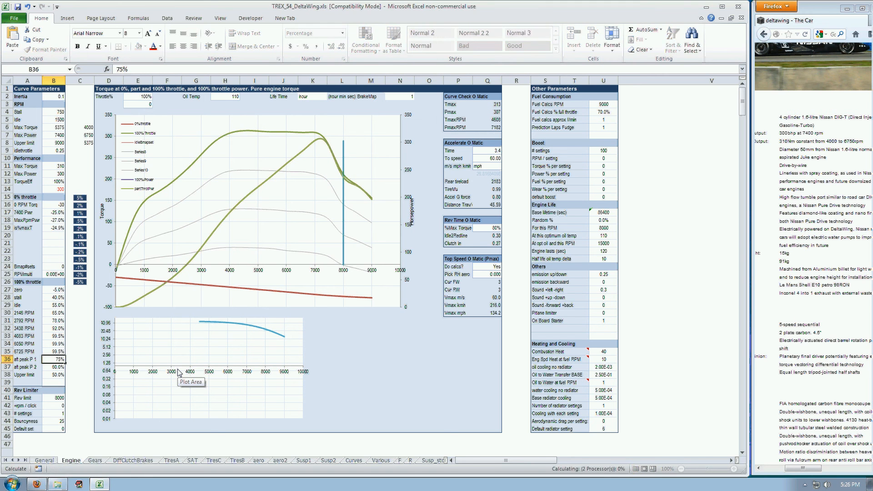
key("Return")
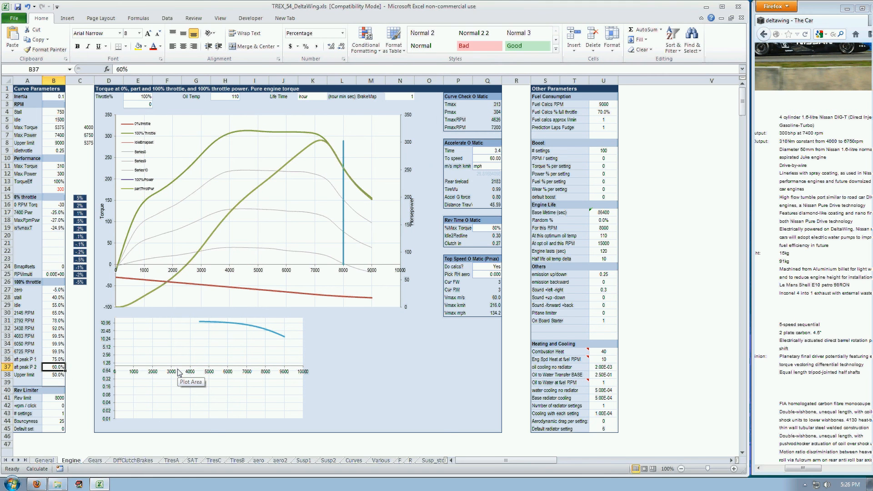
key("Up")
type("80")
key("Return")
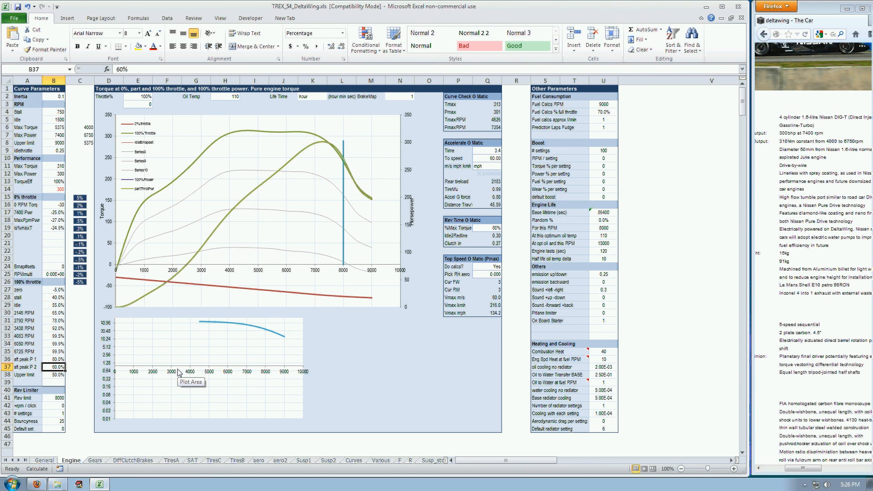
Try 70% for the aft peak P 2 point and 85% for the aft peak P 1 point
type("70")
key("Return")
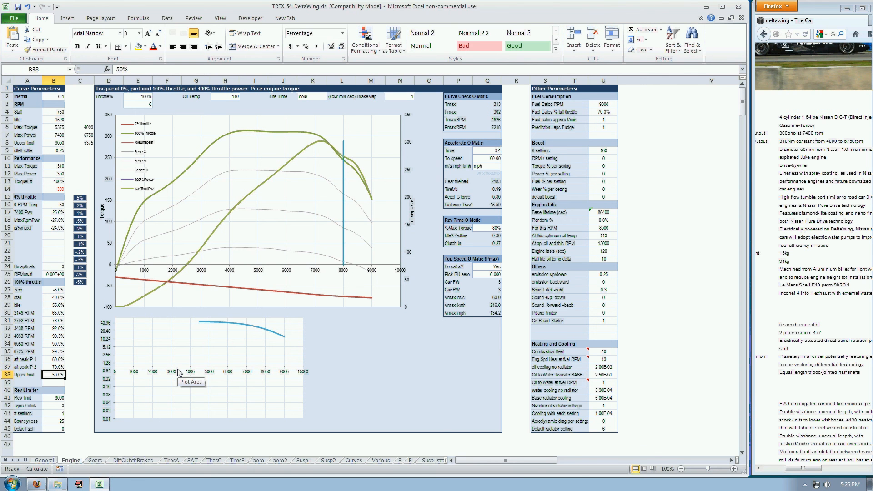
key("Up")
key("Up")
type("85")
key("Return")
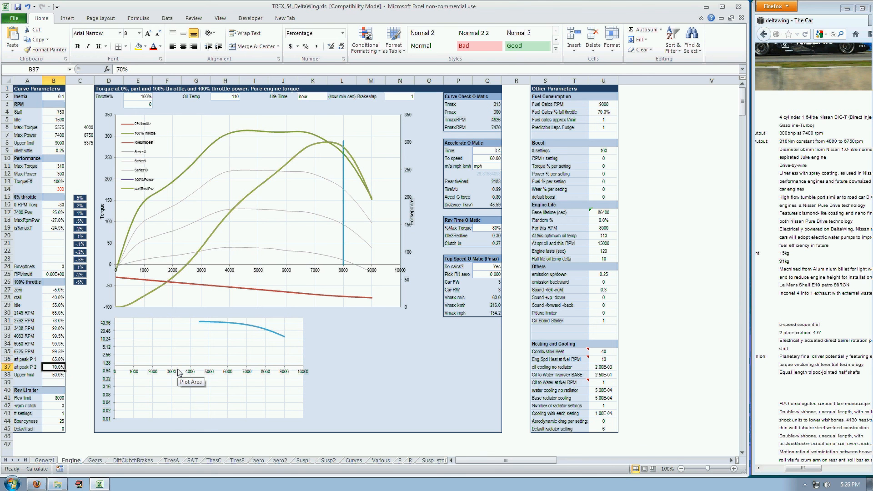
Set the aft peak P 1 point to 82% and the aft peak P 2 point to 68%
key("Up")
type("82")
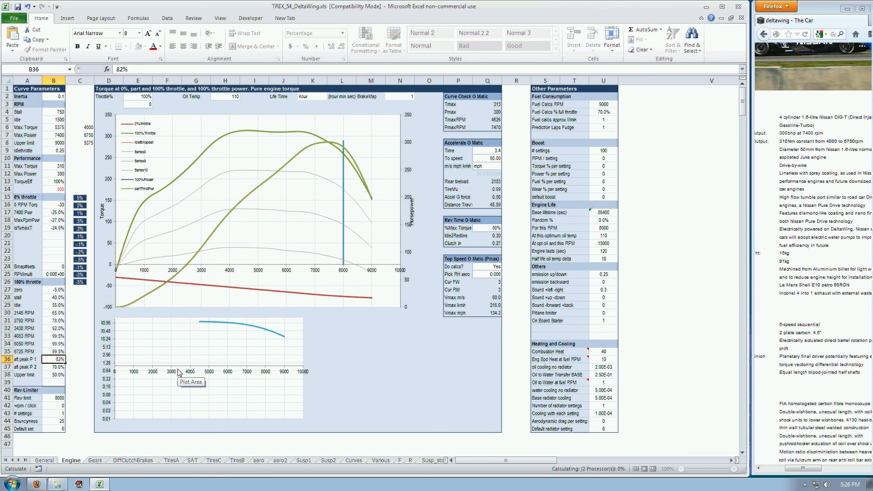
key("Return")
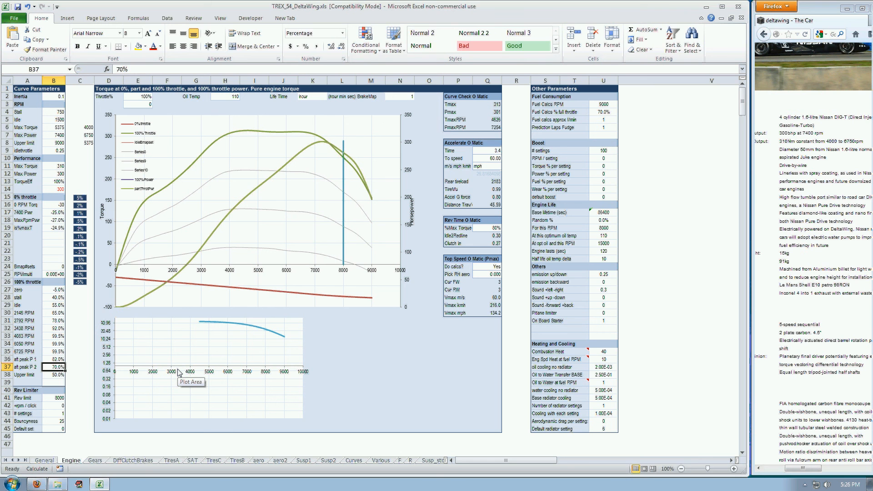
type("68")
key("Return")
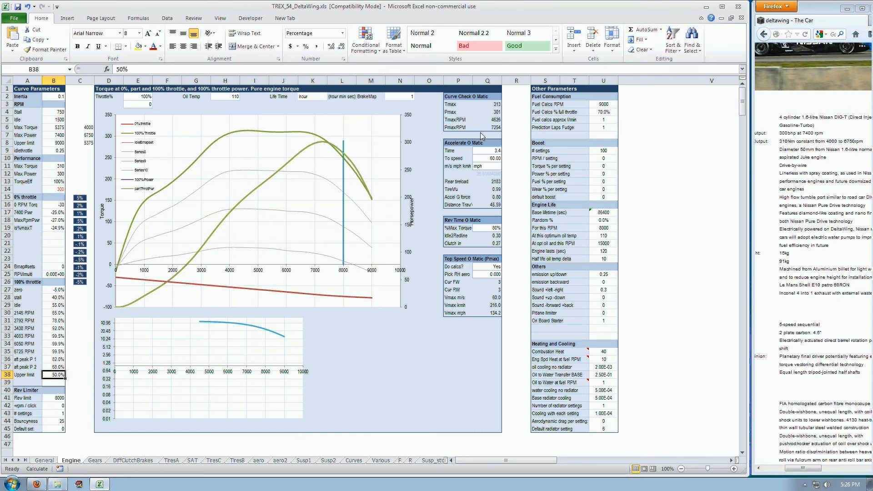
Set the 6725 RPM point of the 100% throttle curve to 99% and the aft peak P 1 point to 83.5%
left_click(497, 129)
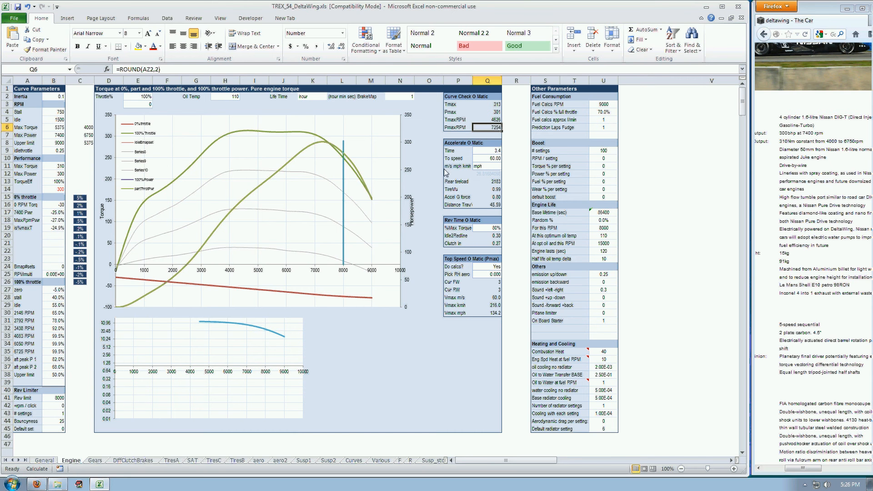
left_click(47, 353)
key("Down")
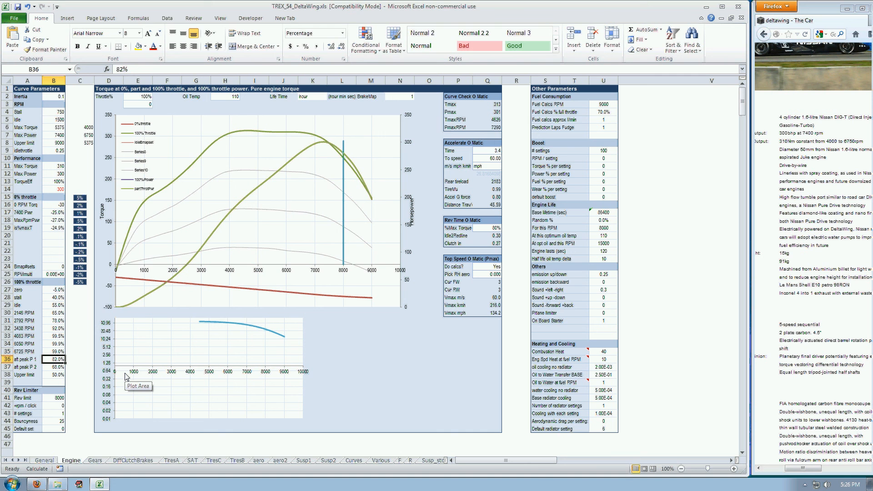
type("83")
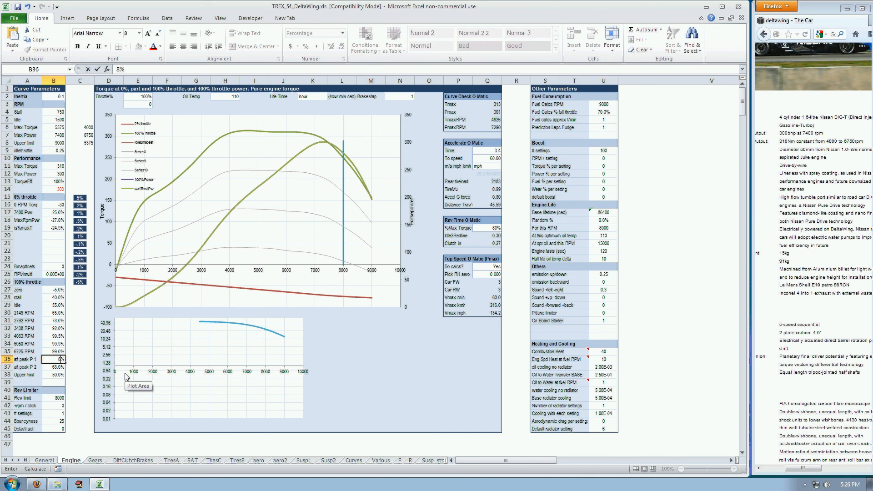
key("Return")
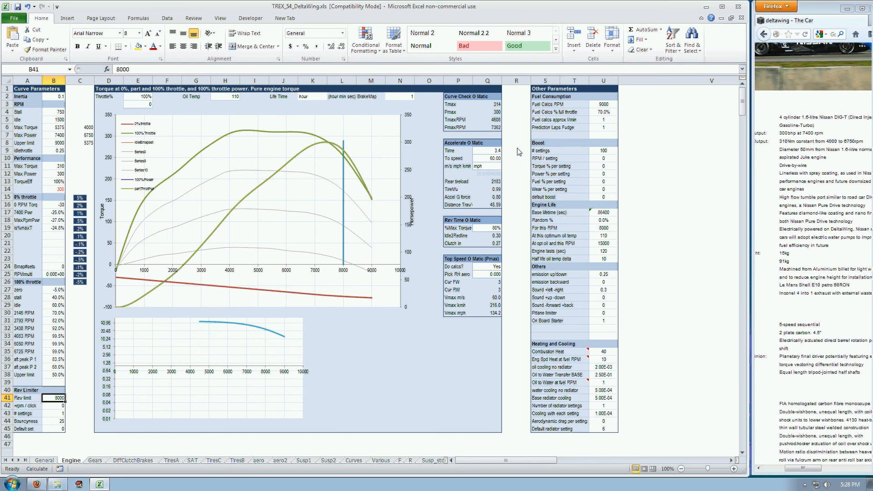
Examine the FuelConsumption line below the RPMTorque entries on the Files sheet
left_click(604, 104)
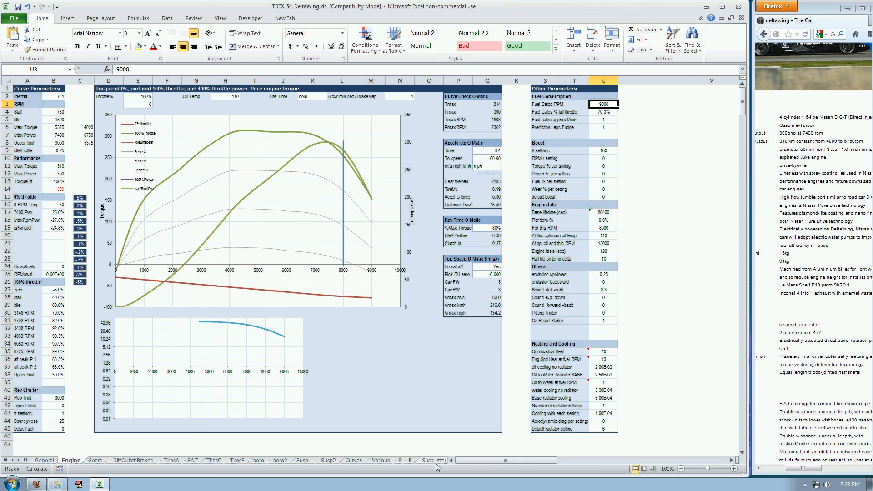
left_click(25, 460)
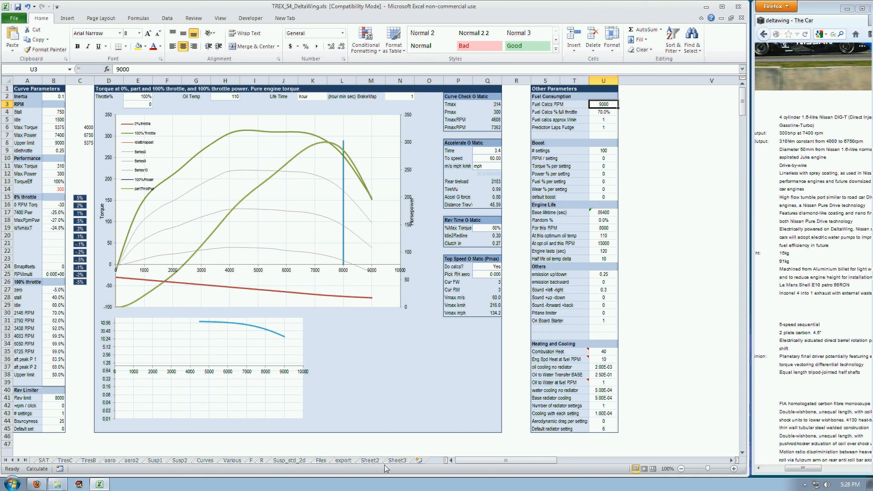
left_click(323, 461)
left_click(280, 366)
scroll(280, 367, "down", 17)
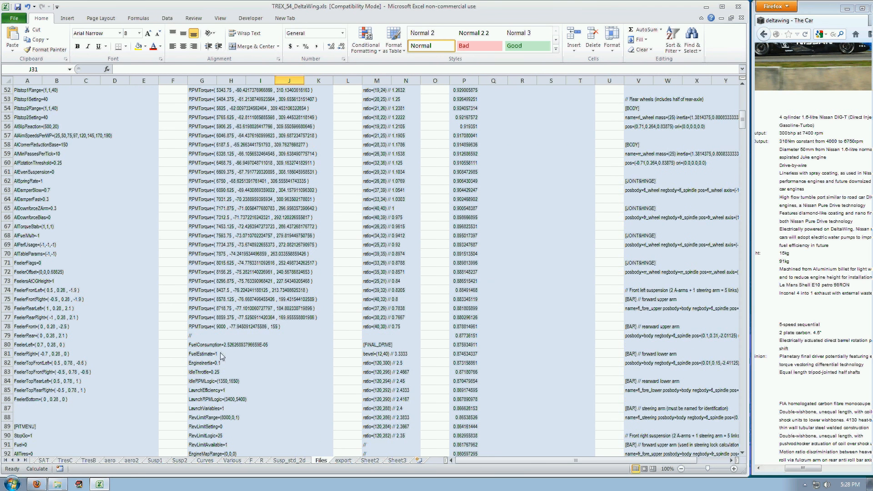
left_click(224, 348)
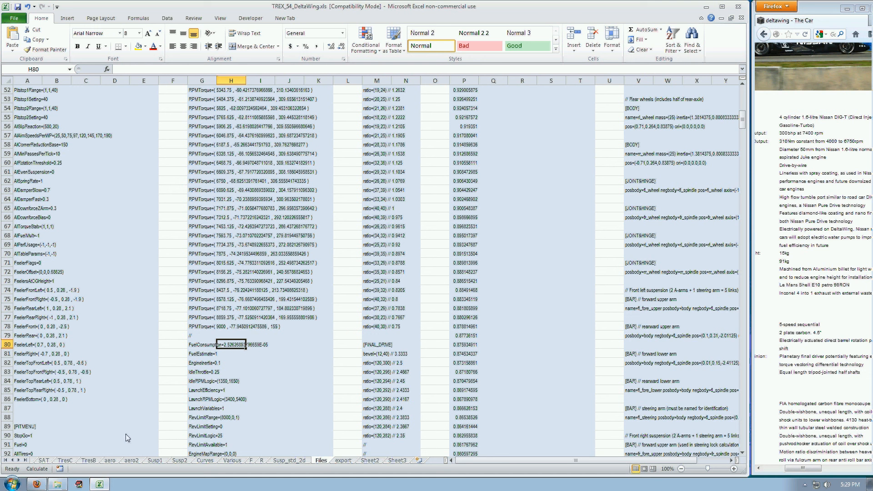
Return to the Engine sheet and set Fuel Calcs RPM to 6000
left_click(5, 460)
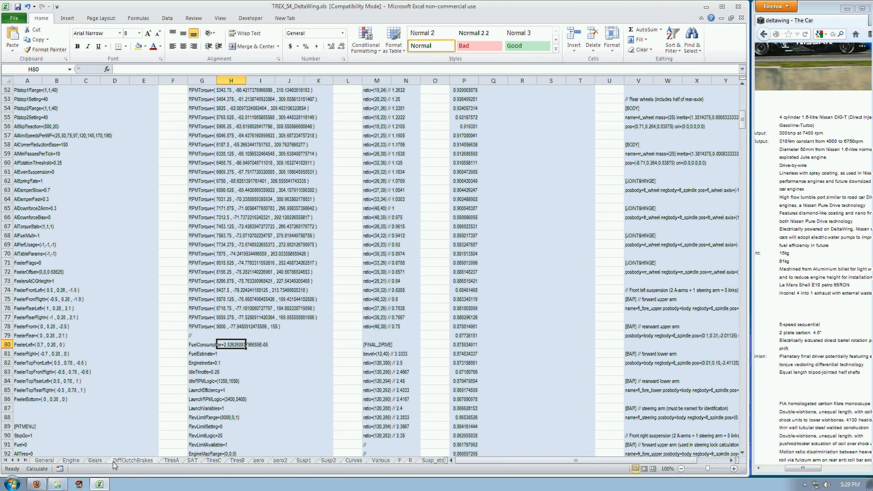
left_click(70, 461)
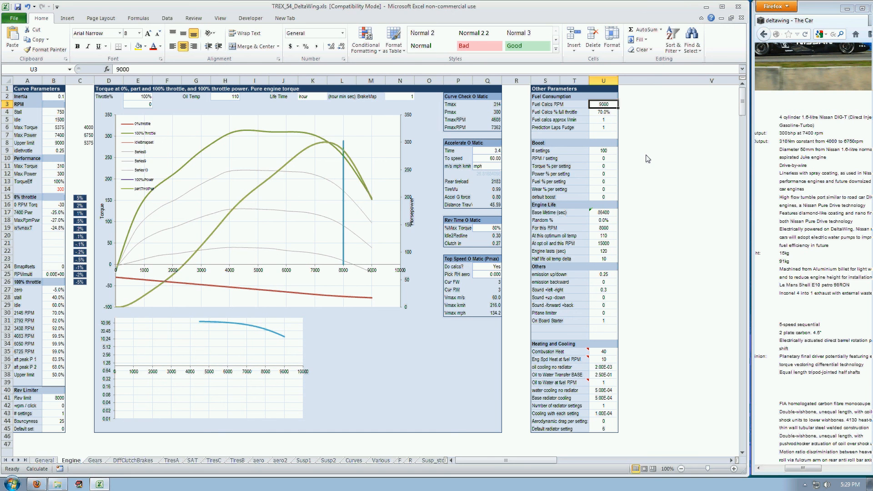
type("6000")
key("Return")
key("Down")
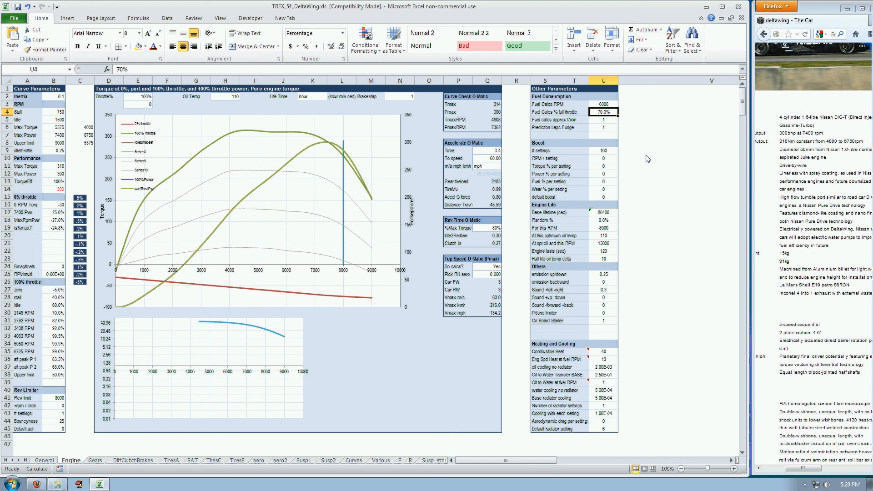
Examine the fuel consumption specification in the Performance section of the DeltaWing web page in Firefox
key("Down")
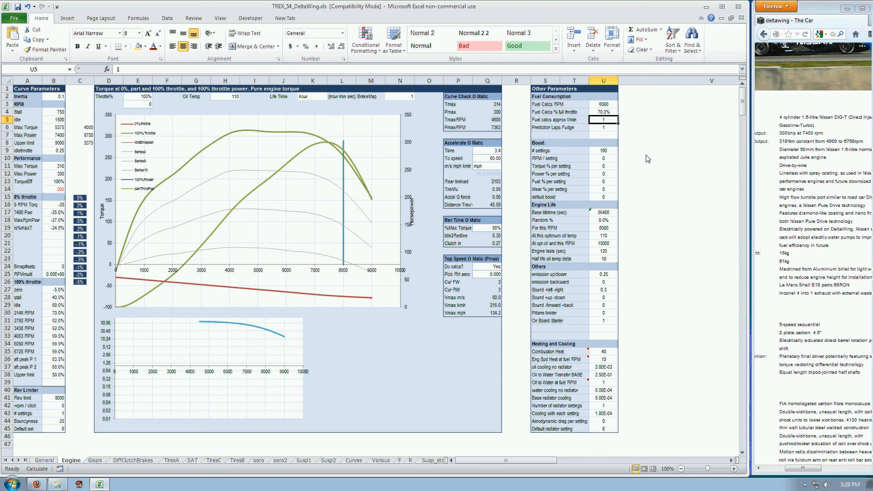
scroll(803, 227, "down", 10)
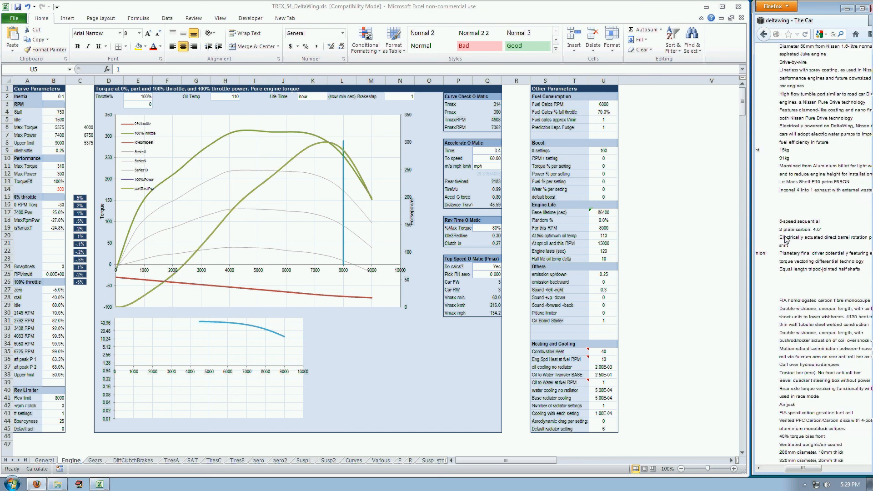
scroll(795, 285, "down", 10)
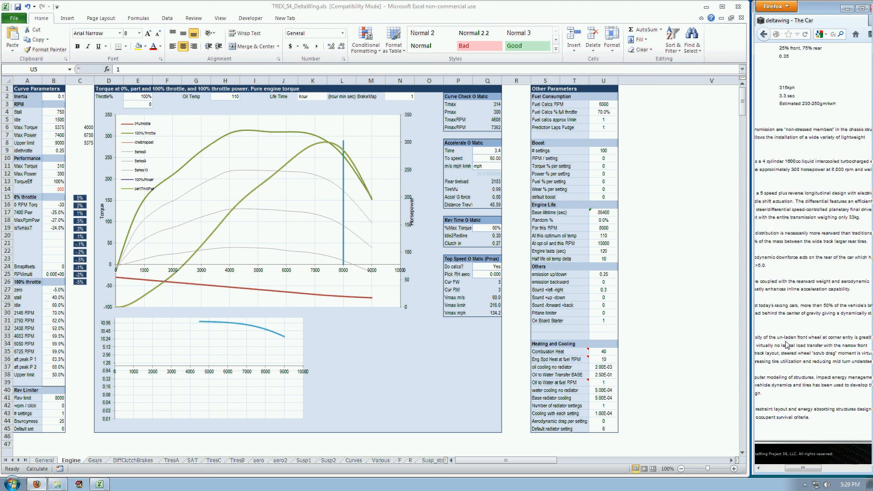
scroll(812, 310, "up", 3)
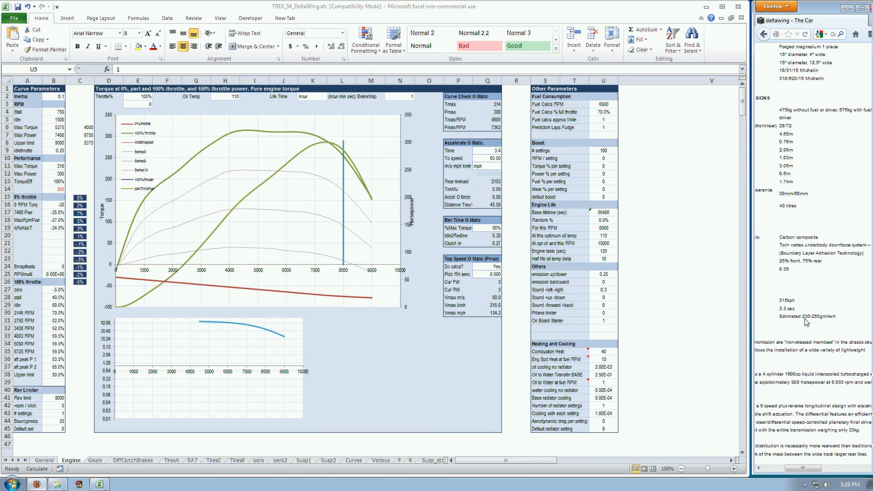
left_click_drag(803, 319, 820, 318)
left_click(822, 308)
left_click_drag(778, 319, 843, 319)
left_click(845, 321)
left_click_drag(814, 472, 789, 473)
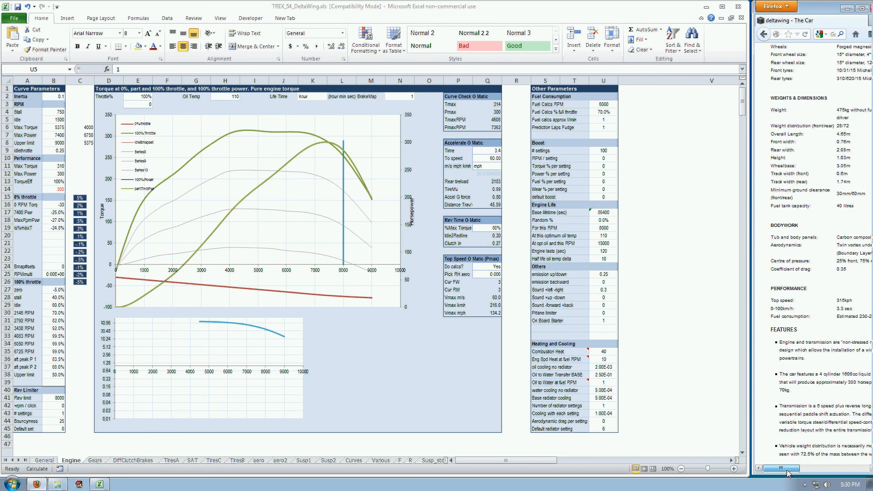
Switch back to Excel and set the Fuel calcs approx l/min value to 0.5
left_click(626, 137)
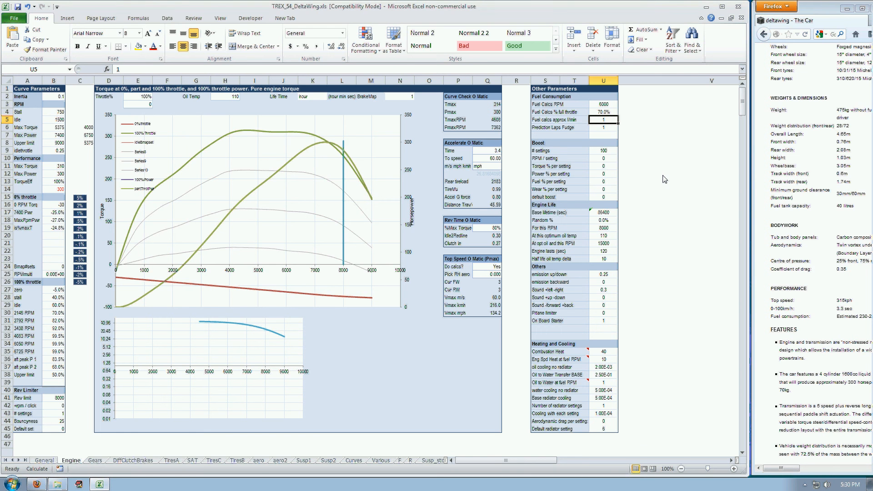
type("0.5")
key("Return")
Set the Engine Life base lifetime in seconds with the formula =32*60*60
left_click(609, 215)
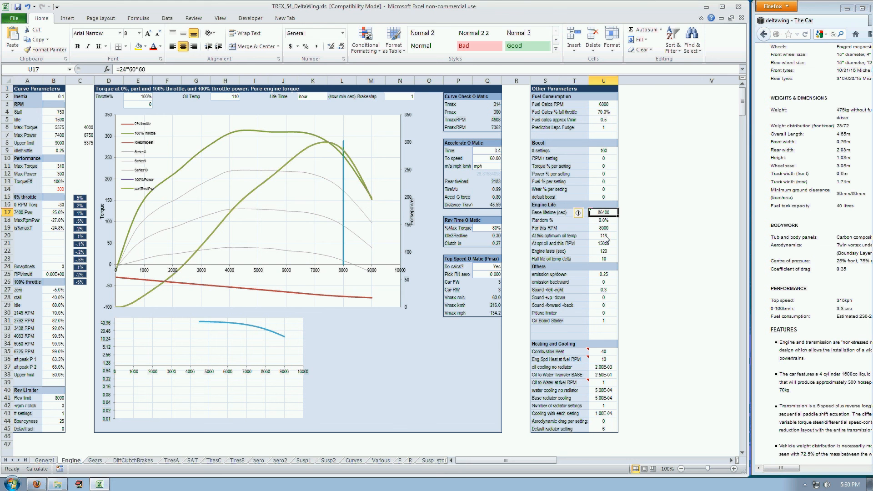
type("=32*60")
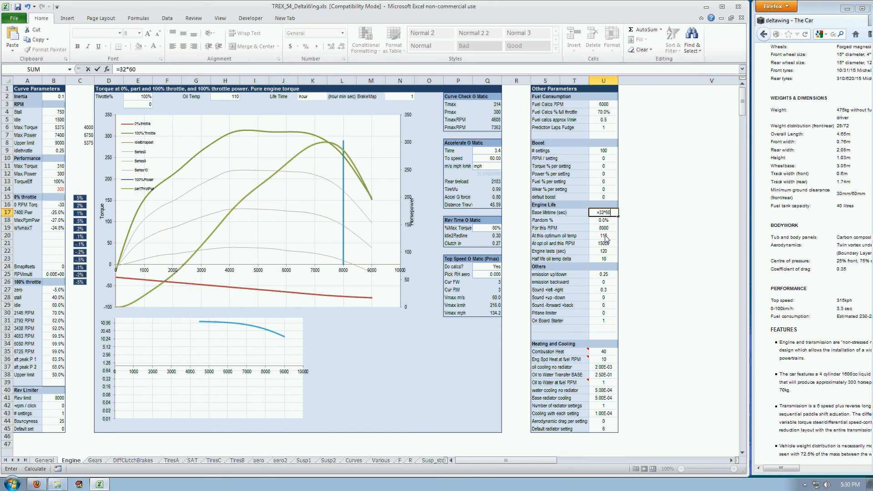
type("*60")
key("Return")
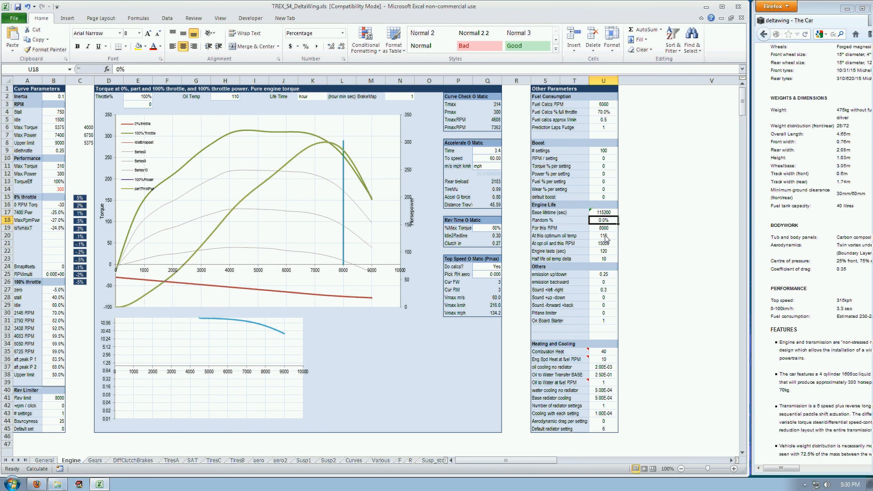
Set the Engine Life "For this RPM" value to 6500
key("Down")
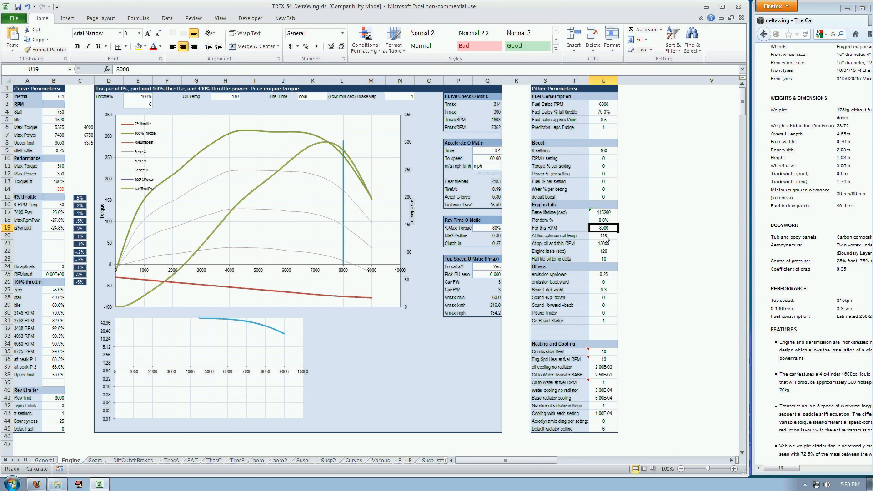
key("Up")
key("Up")
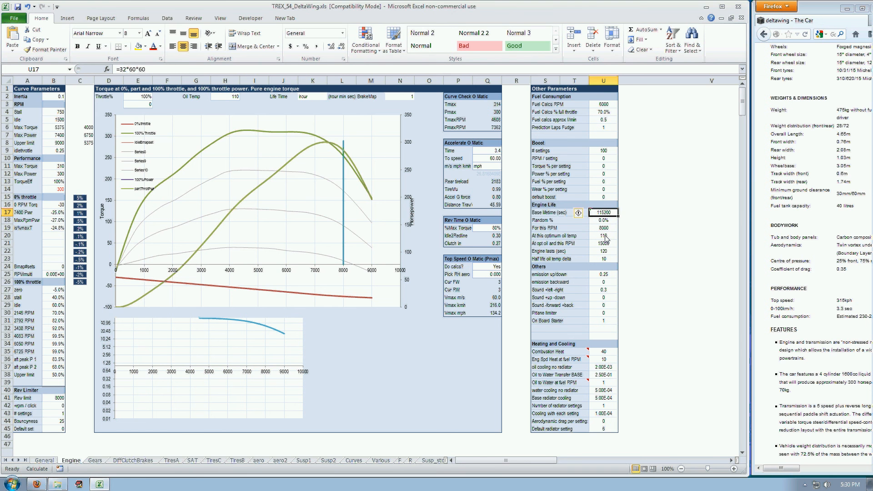
key("Down")
key("Down")
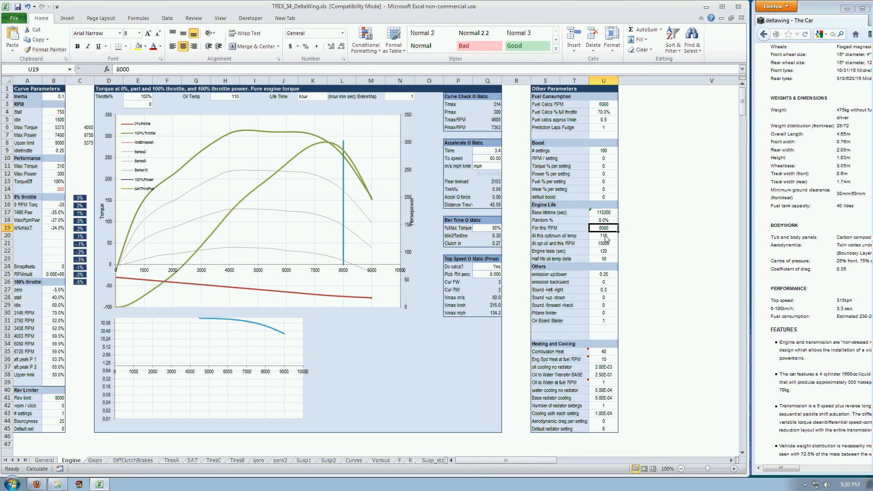
type("6500")
key("Return")
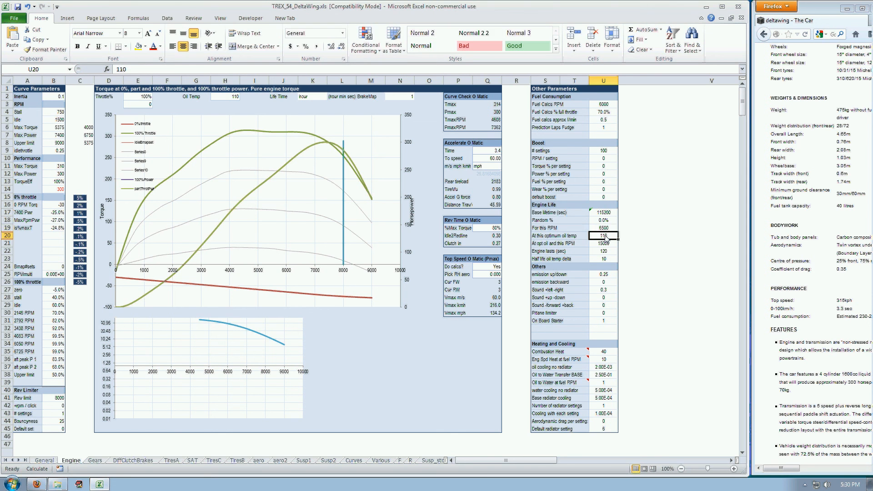
Set the Engine Life "At opt oil and this RPM" value to 9500
key("Up")
key("Up")
key("Up")
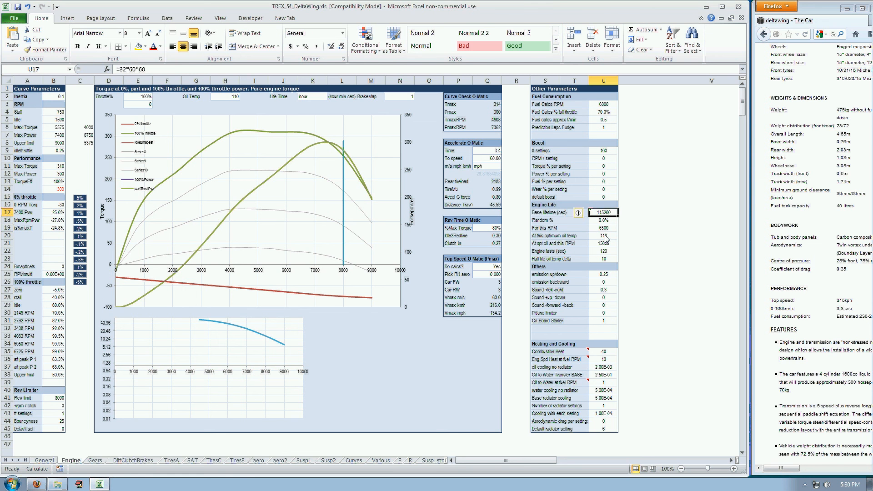
key("Down")
key("Down")
key("Down")
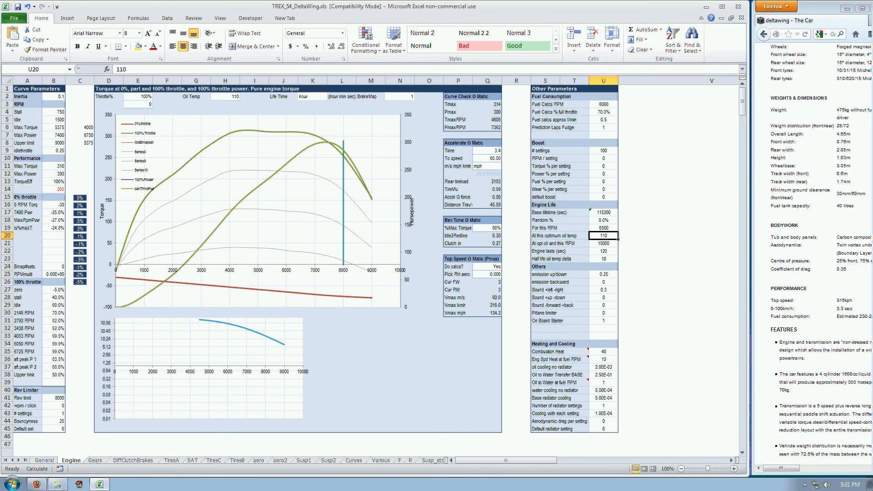
key("Down")
key("Up")
key("Down")
type("9500")
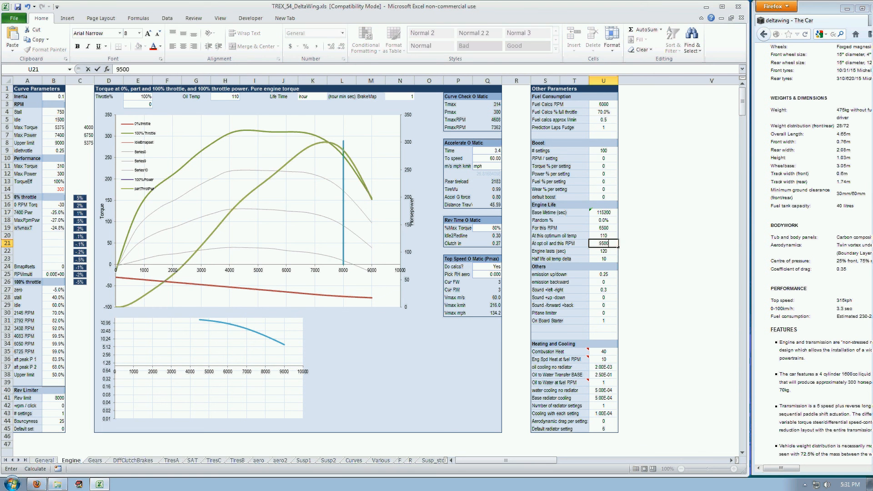
key("Return")
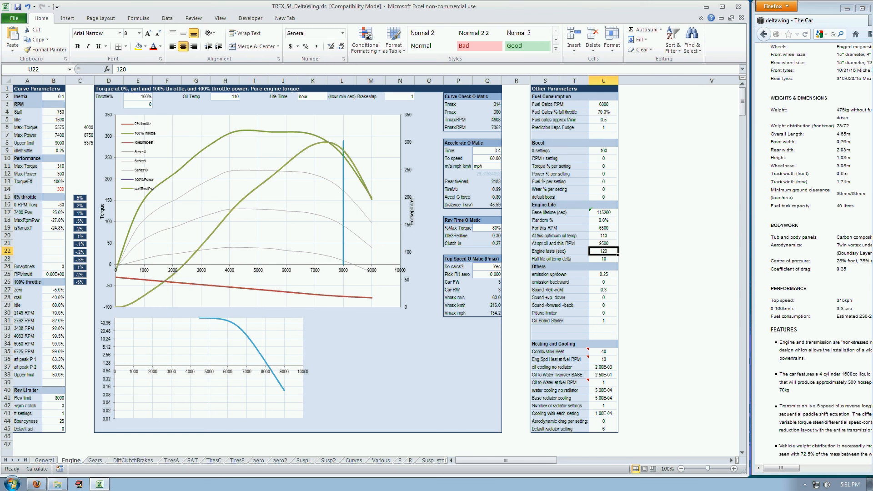
Try 1 as the Engine Life "Engine lasts (sec)" value, and return it to 120
type("1")
key("Return")
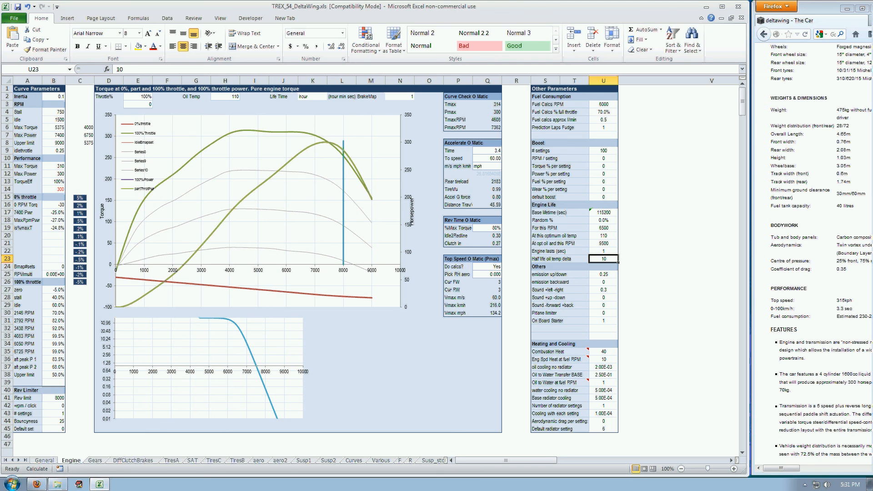
key("Up")
type("120")
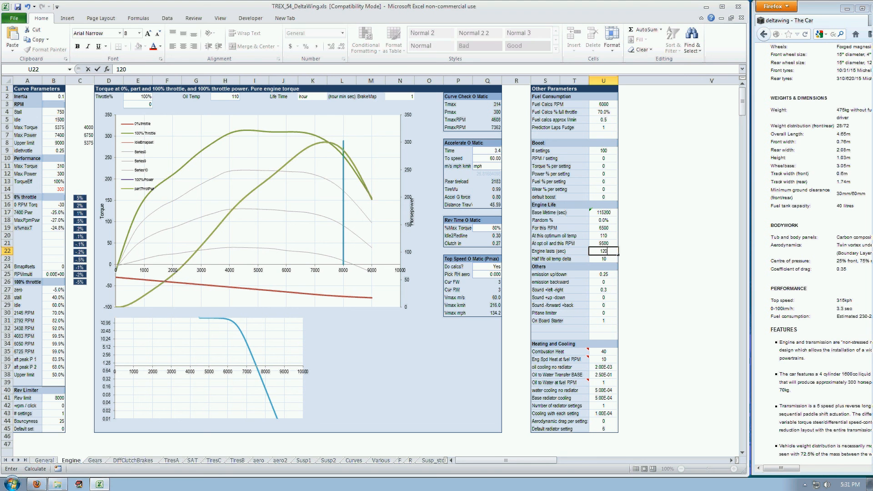
key("Return")
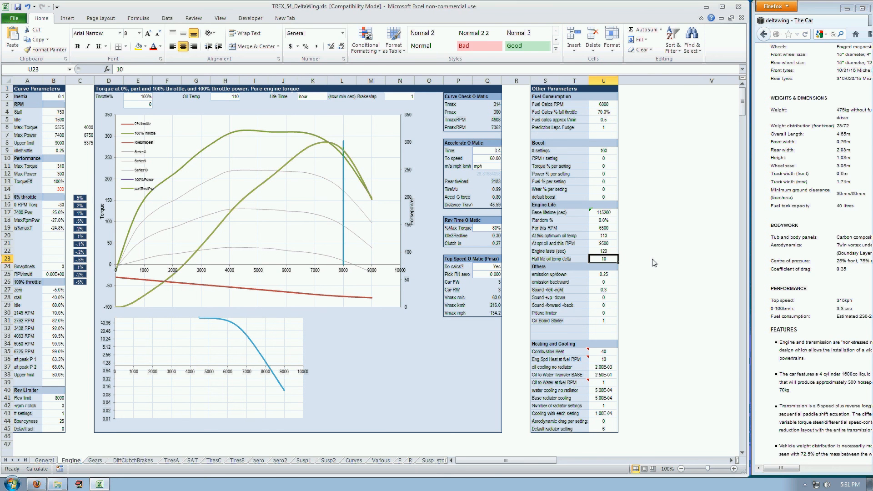
Set the Engine Life "Engine lasts (sec)" value to 200 and the "At opt oil and this RPM" value to 10500
key("Up")
type("200")
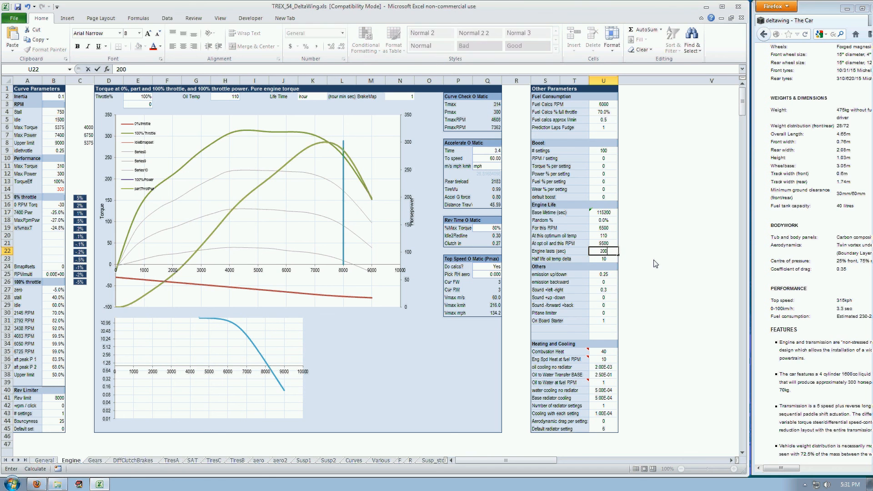
key("Return")
key("Up")
key("Up")
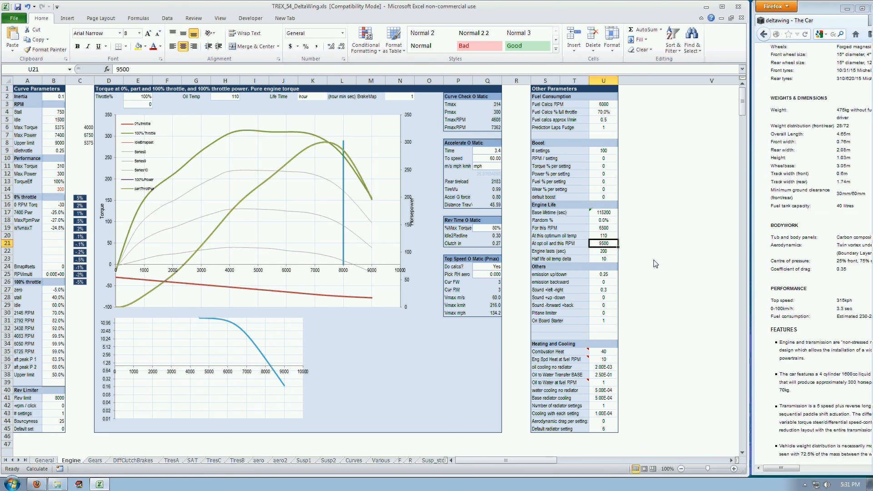
type("10500")
key("Return")
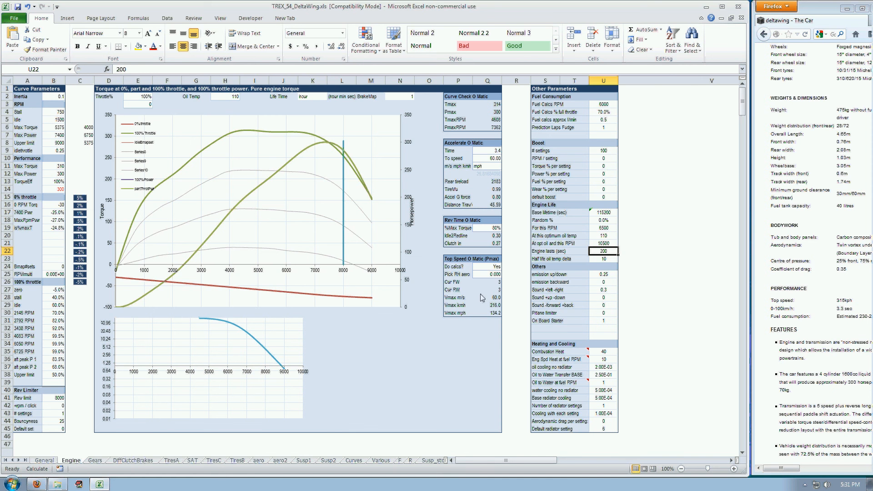
Review the emission, sound, pitlane limiter and starter parameters under Others and the values under Heating and Cooling
left_click_drag(544, 278, 608, 308)
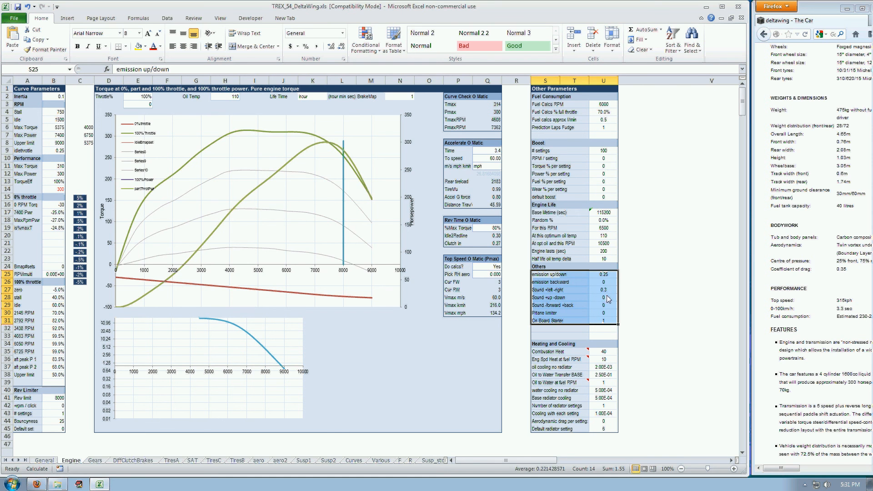
left_click(605, 291)
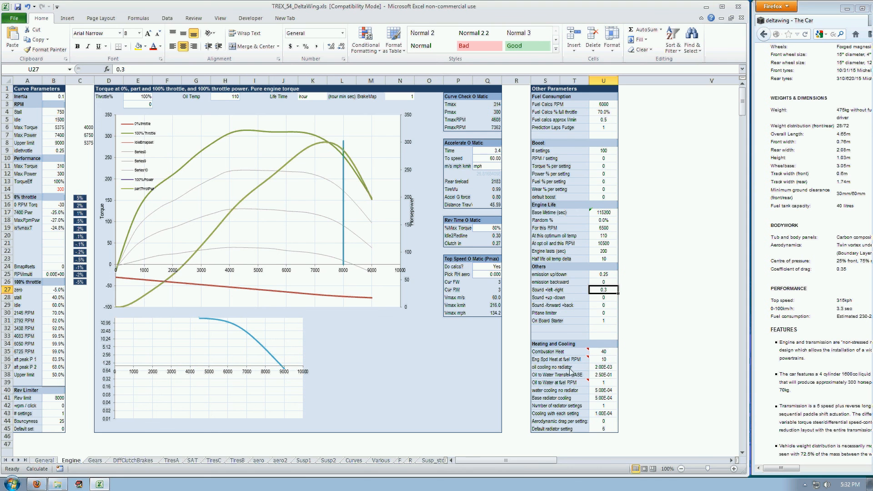
left_click(603, 354)
left_click_drag(604, 356, 611, 427)
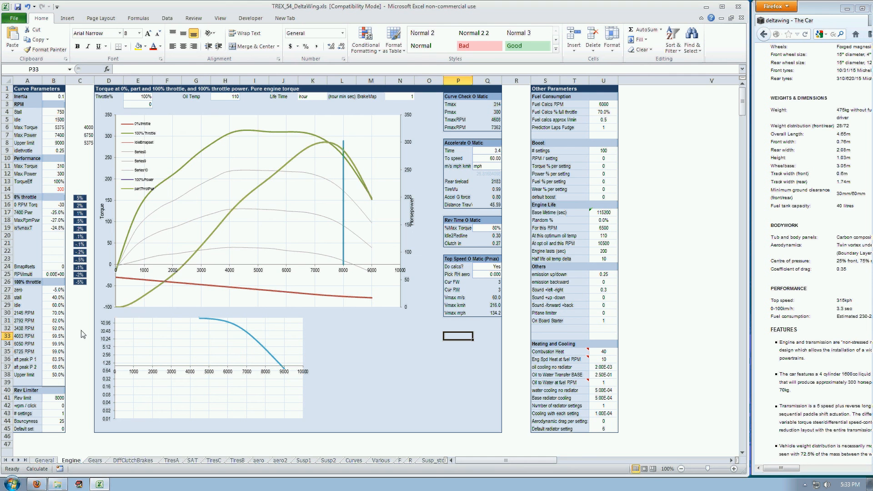
Set the TorqueEff value in the Performance section of the curve parameters to 92%
left_click(54, 182)
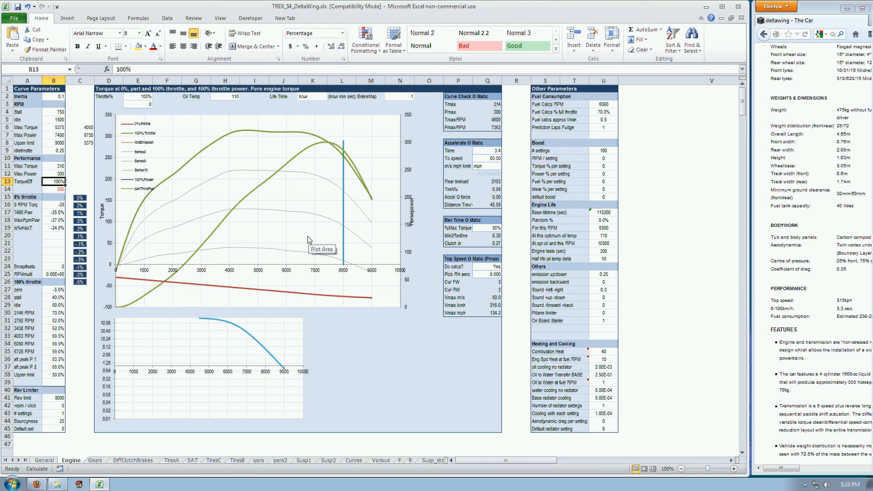
type("9")
type("2")
key("Return")
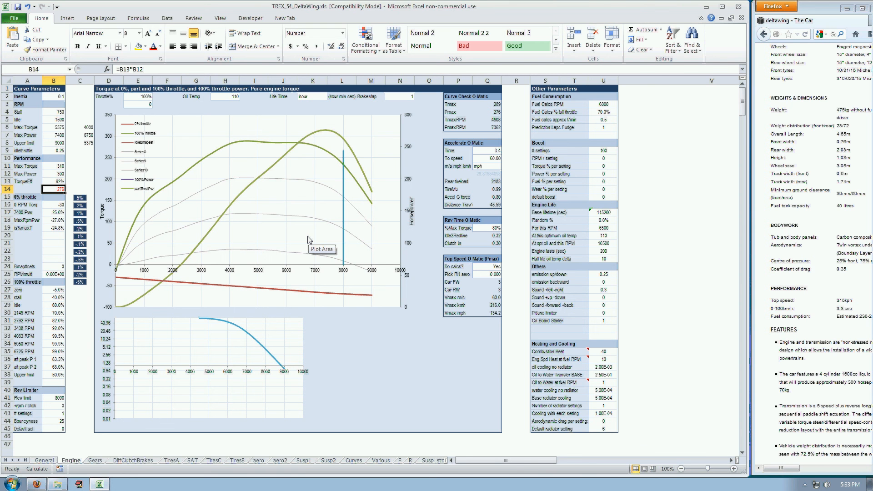